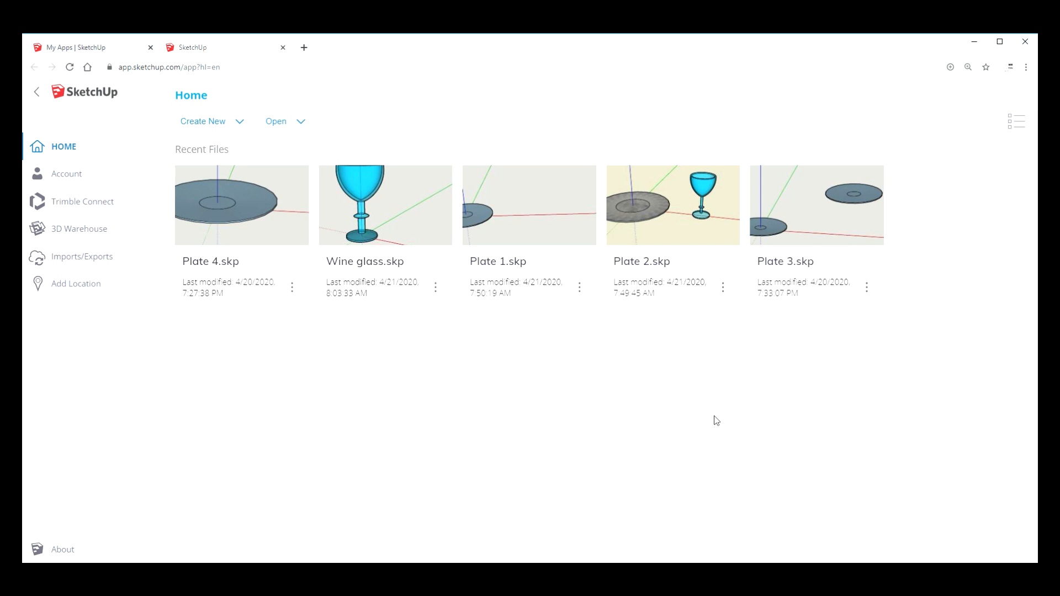
# - Create a new model from the Simple Template - Feet and Inches, using decimal inches with a 0.125" snap interval
pyautogui.click(212, 125)
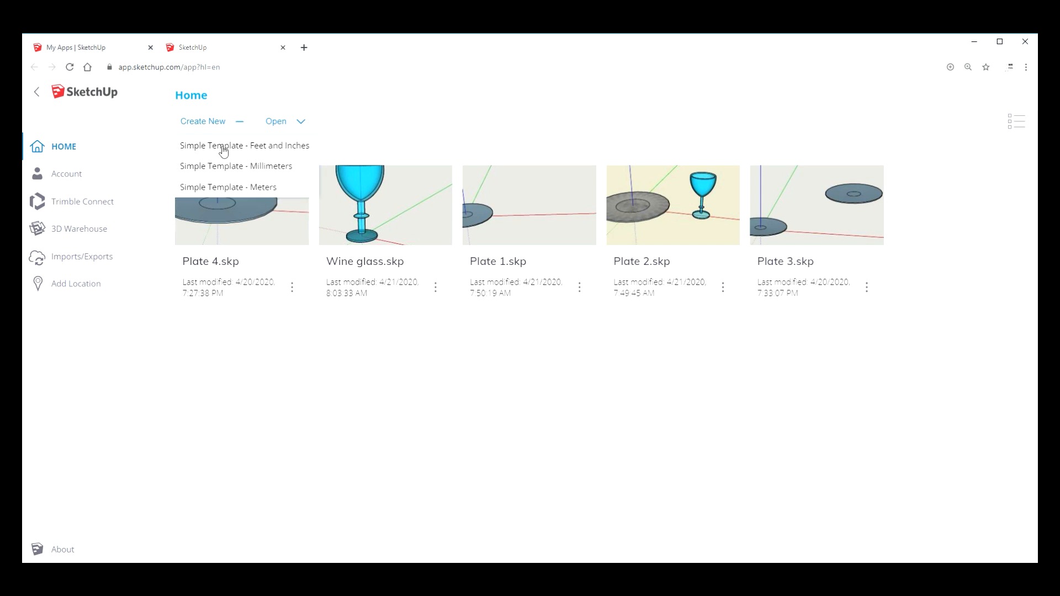
pyautogui.click(223, 146)
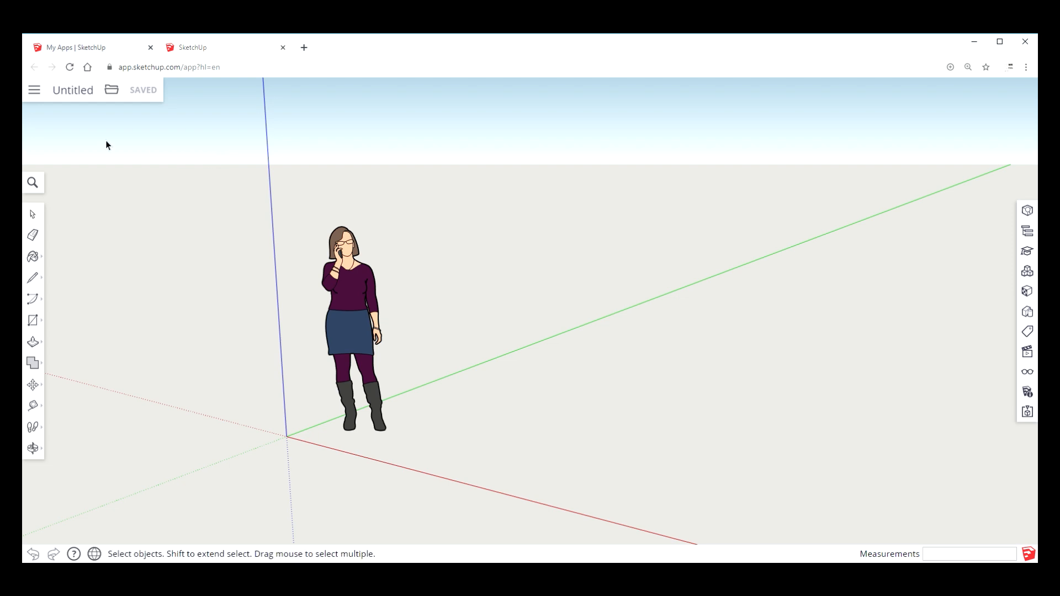
pyautogui.click(1029, 394)
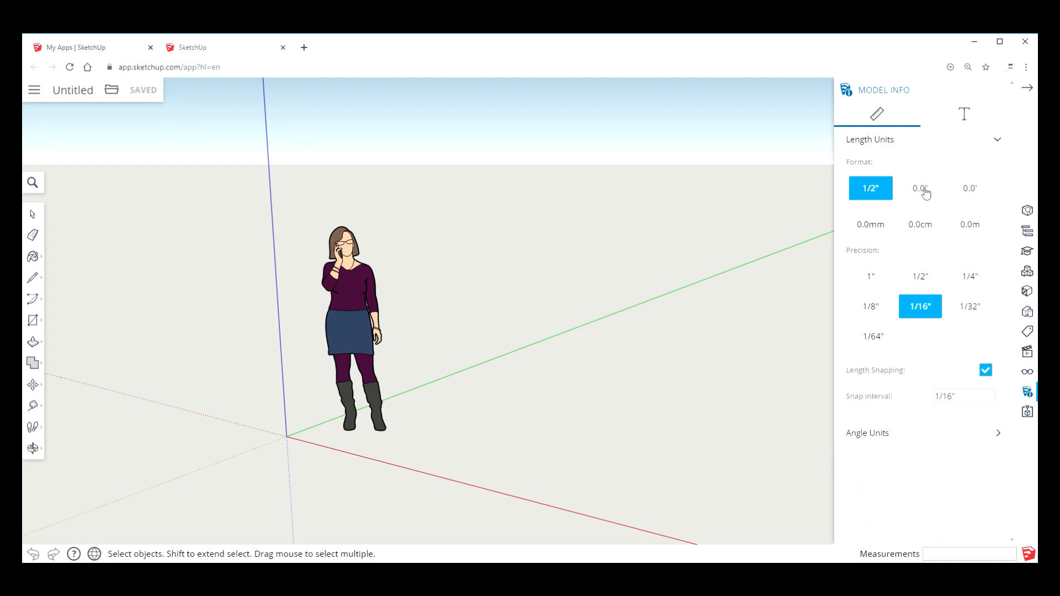
pyautogui.click(921, 190)
pyautogui.click(977, 402)
pyautogui.write('.125')
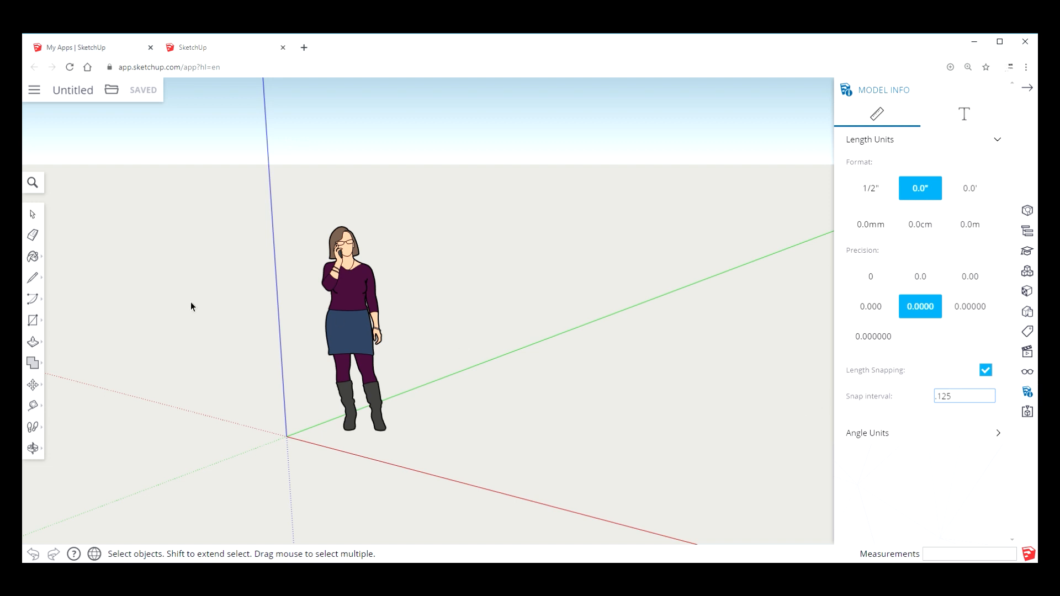
# - Delete the default standing figure of a woman from the model
pyautogui.click(34, 215)
pyautogui.click(355, 334)
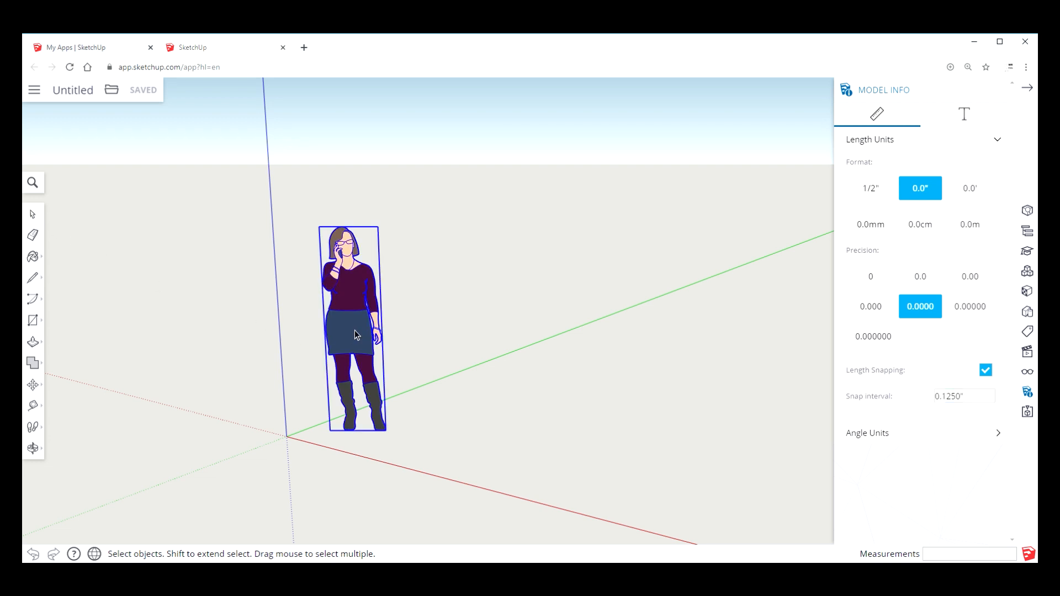
pyautogui.press('Delete')
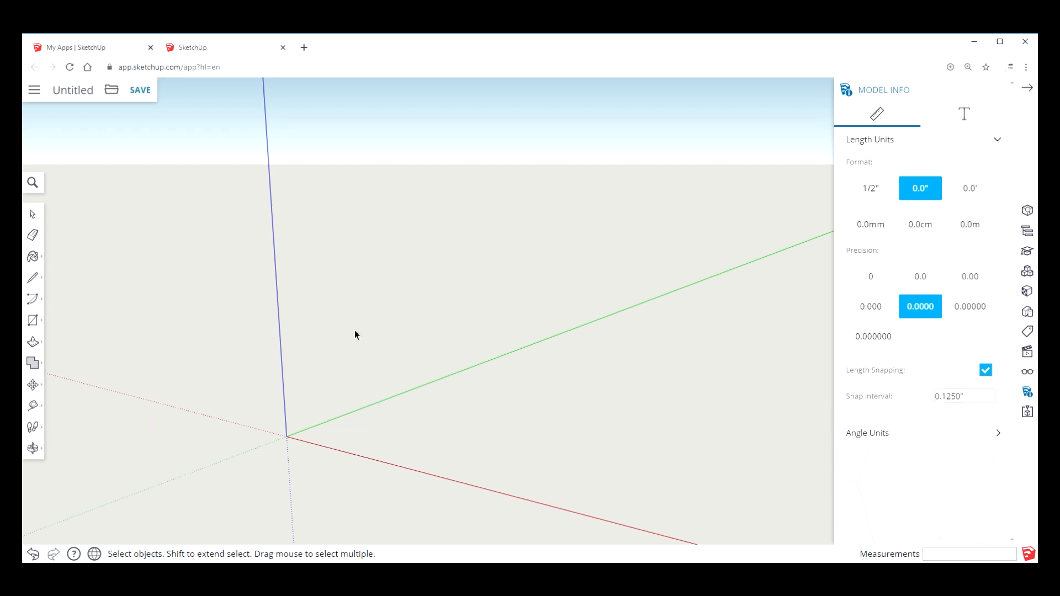
# - Set the camera to parallel projection and switch to the standard top view
pyautogui.click(1030, 356)
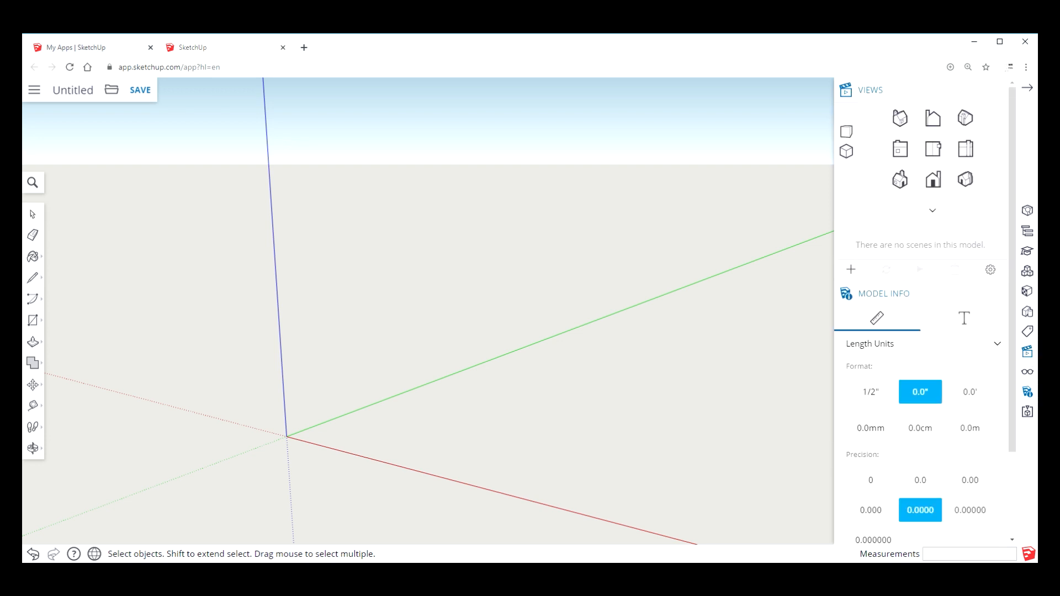
pyautogui.click(848, 153)
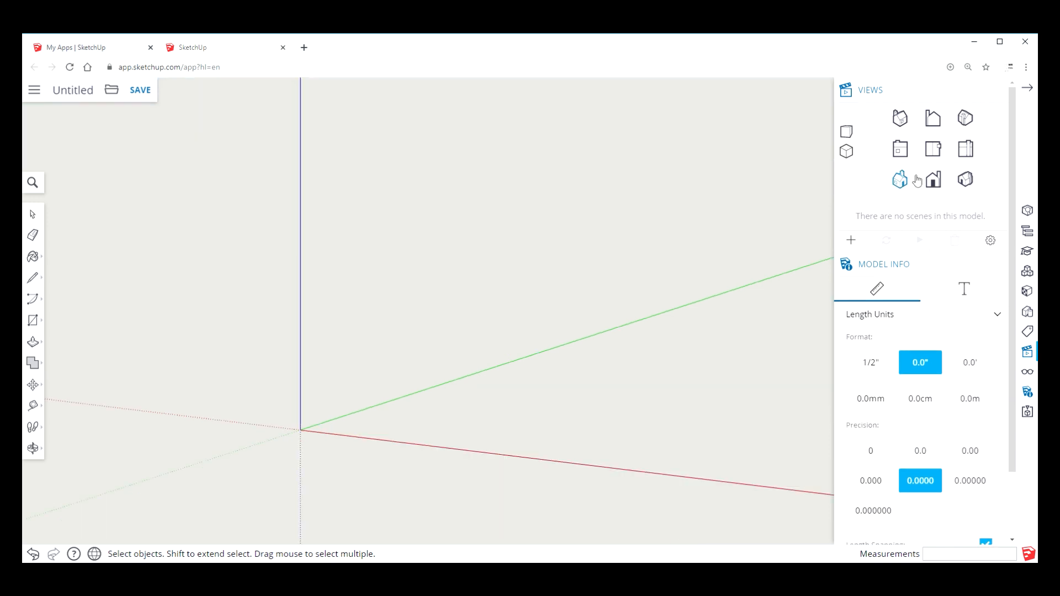
pyautogui.click(936, 155)
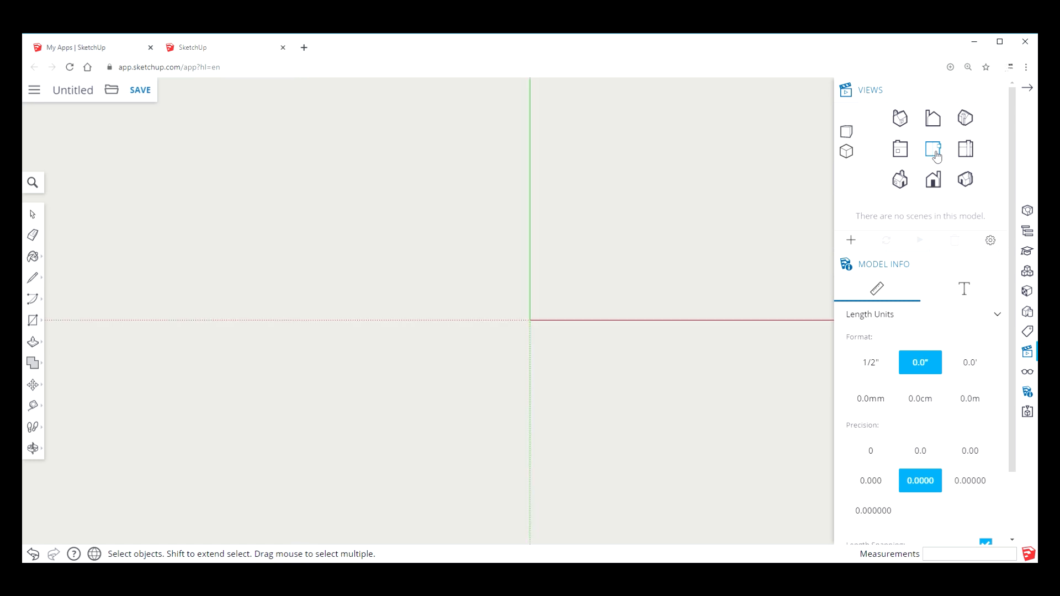
# - Draw a 22 by 18 inch rectangle with its first corner at the origin, extending along the red and green axes
pyautogui.click(35, 455)
pyautogui.click(83, 431)
pyautogui.moveTo(626, 420); pyautogui.dragTo(312, 491)
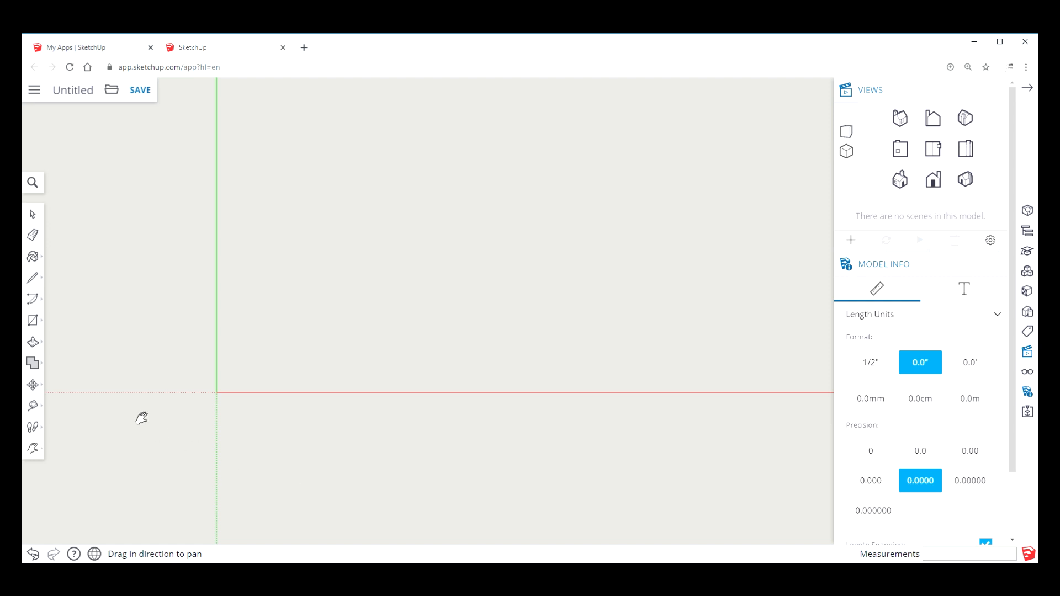
pyautogui.click(34, 323)
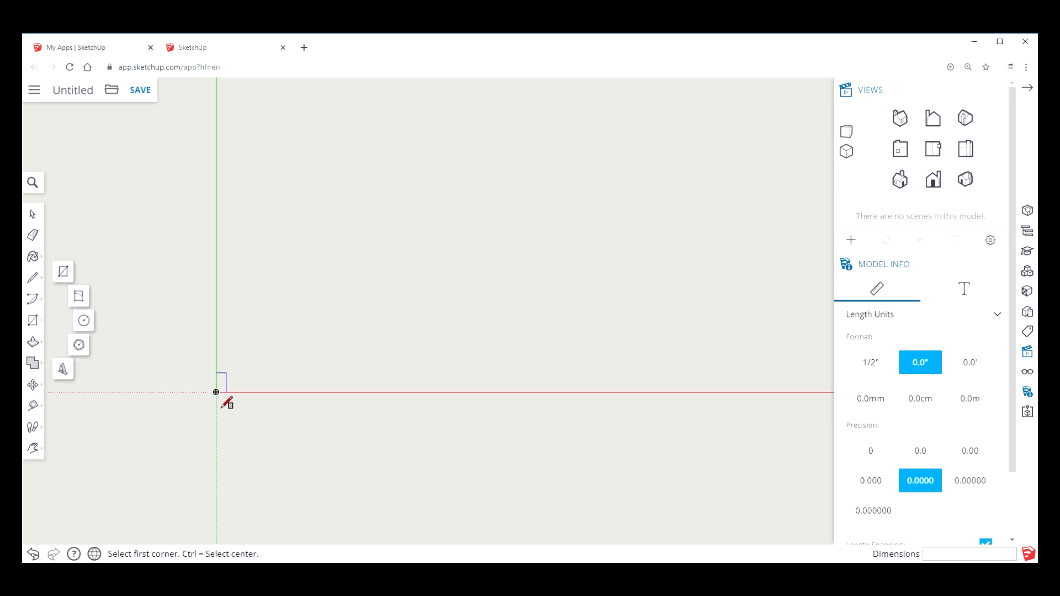
pyautogui.click(67, 275)
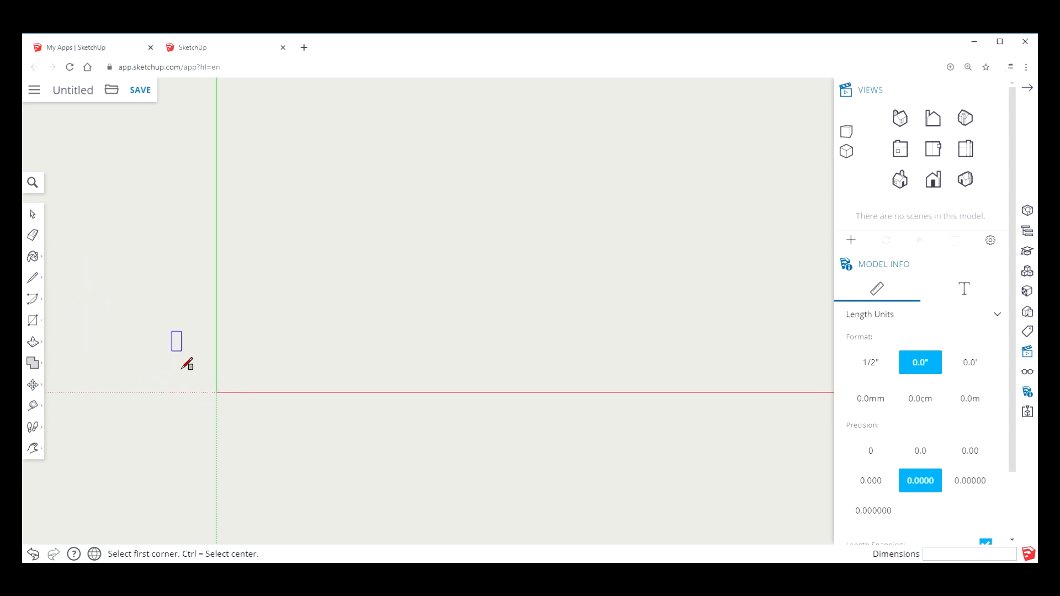
pyautogui.click(216, 392)
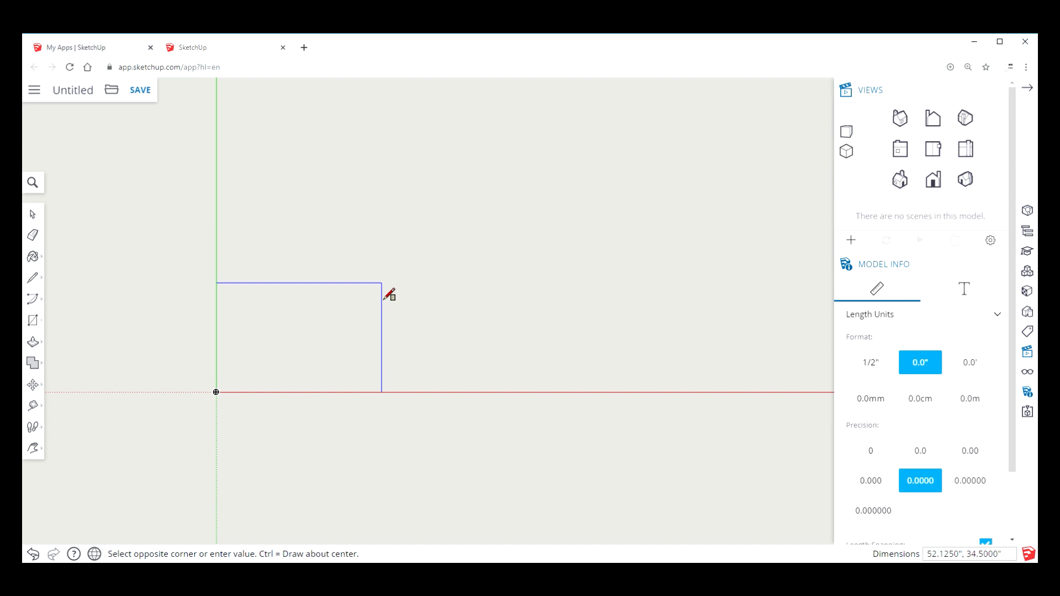
pyautogui.write('22,18')
pyautogui.press('Return')
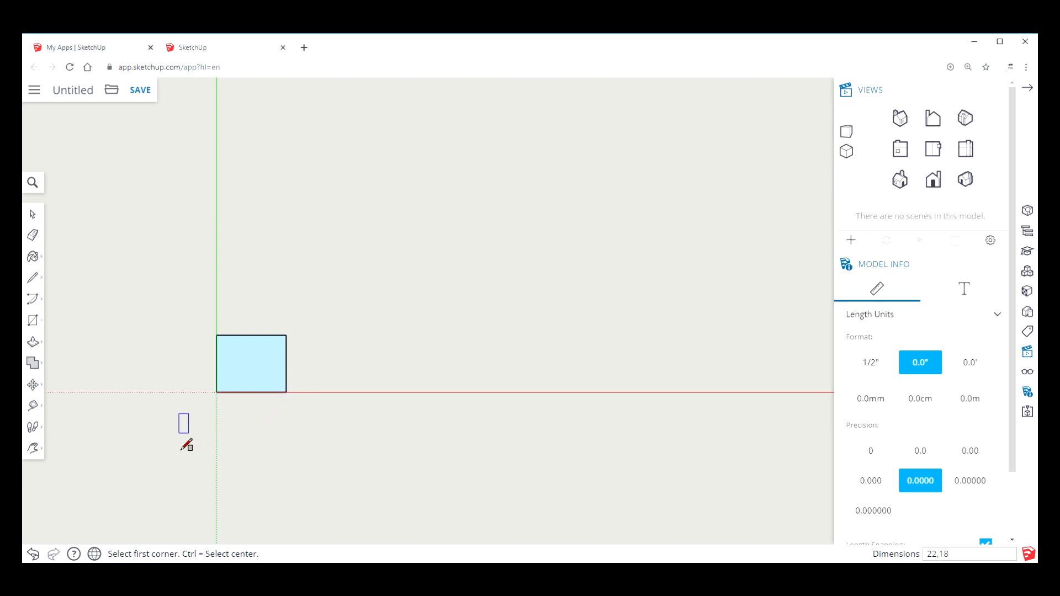
# - Draw a two-point arc of about 3.4" radius across the rectangle's corner at the origin, tangent to both edges
pyautogui.scroll(6, 186, 446)
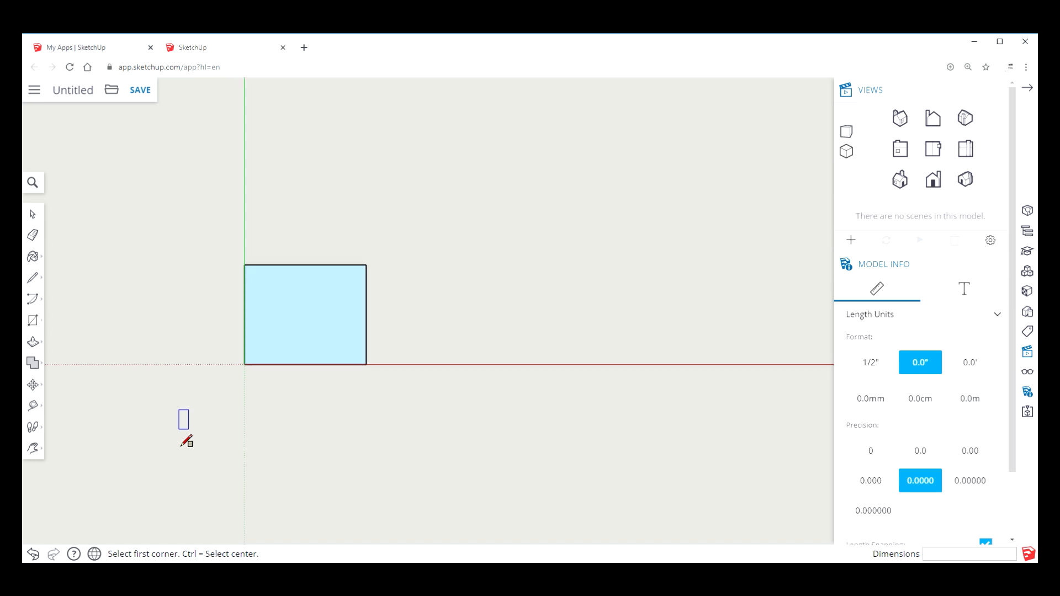
pyautogui.scroll(2, 187, 438)
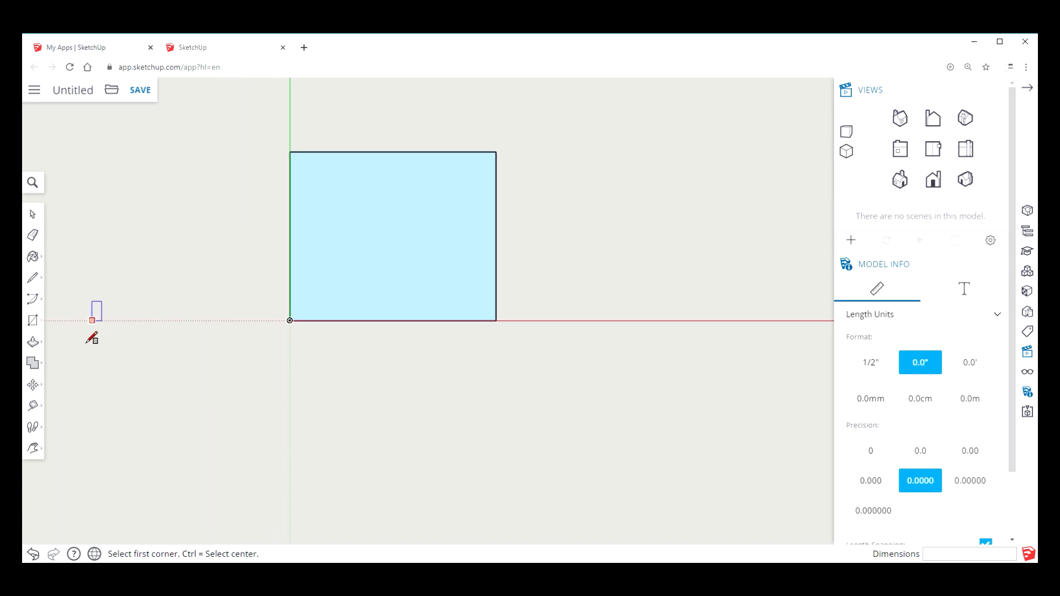
pyautogui.click(33, 302)
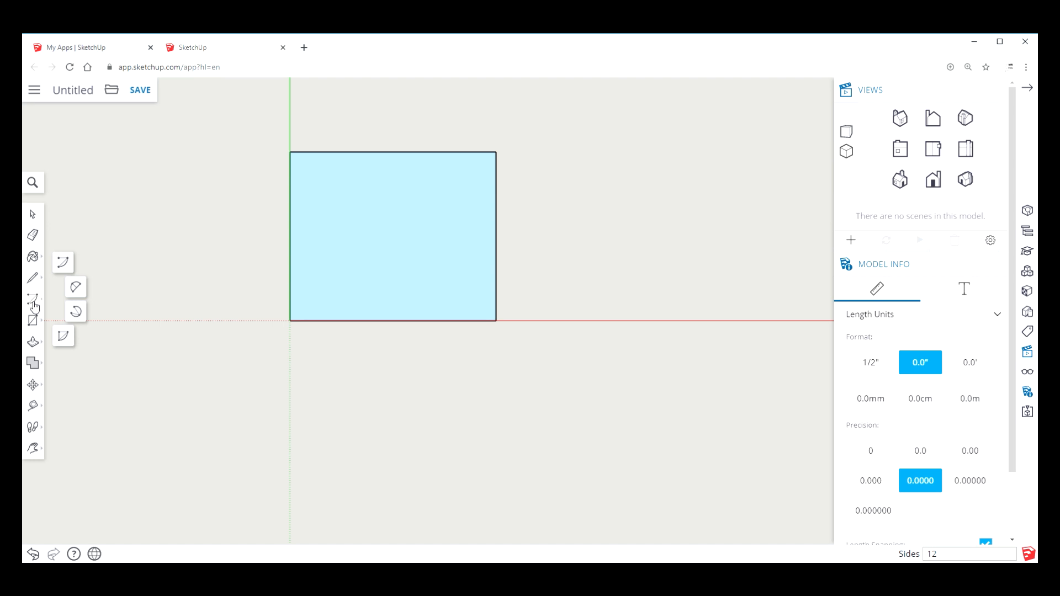
pyautogui.click(78, 288)
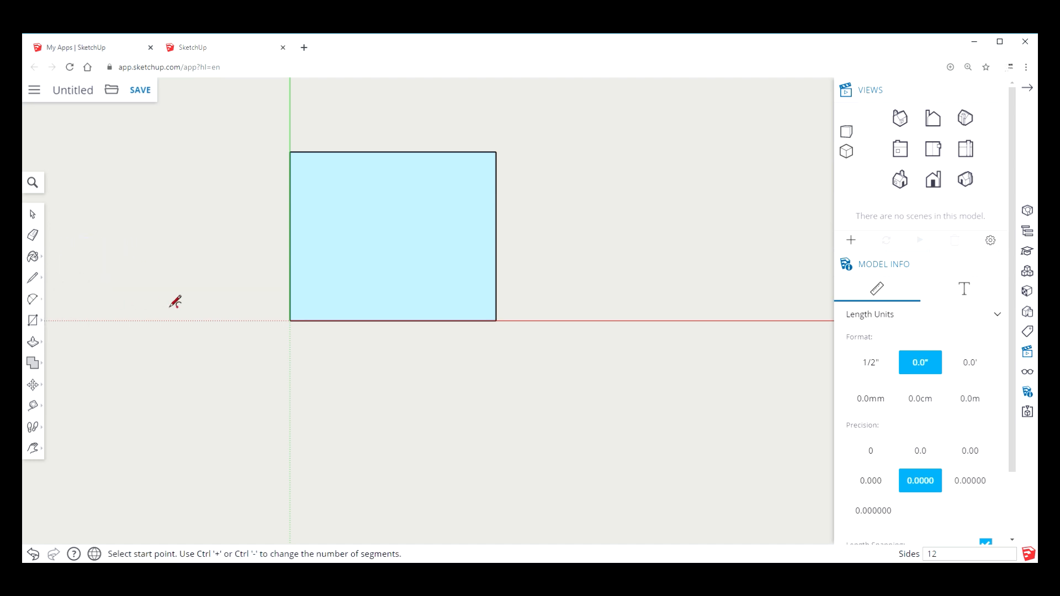
pyautogui.scroll(3, 250, 312)
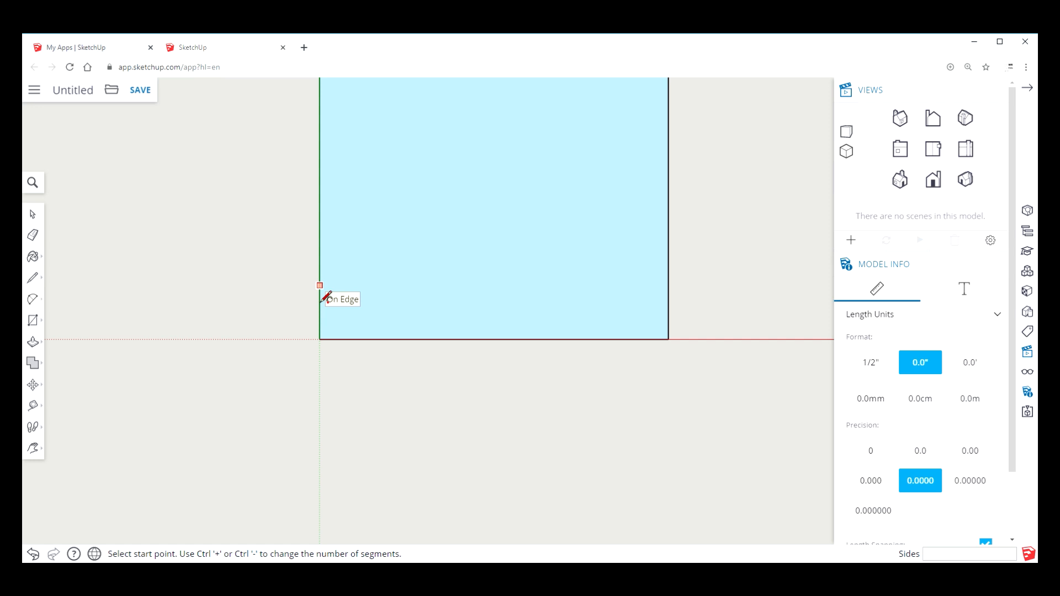
pyautogui.click(323, 300)
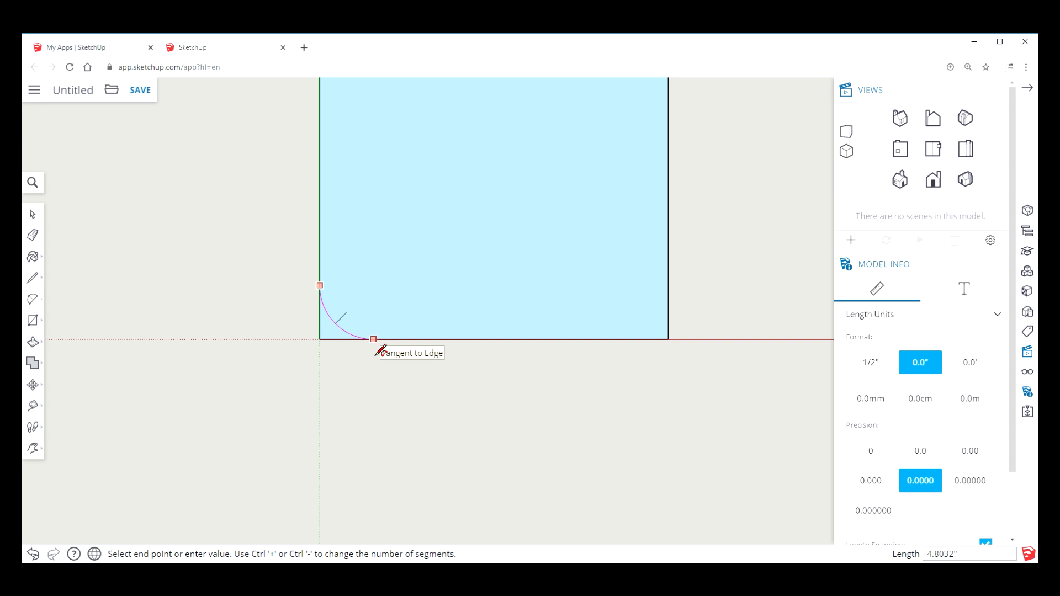
pyautogui.click(381, 351)
pyautogui.click(381, 351)
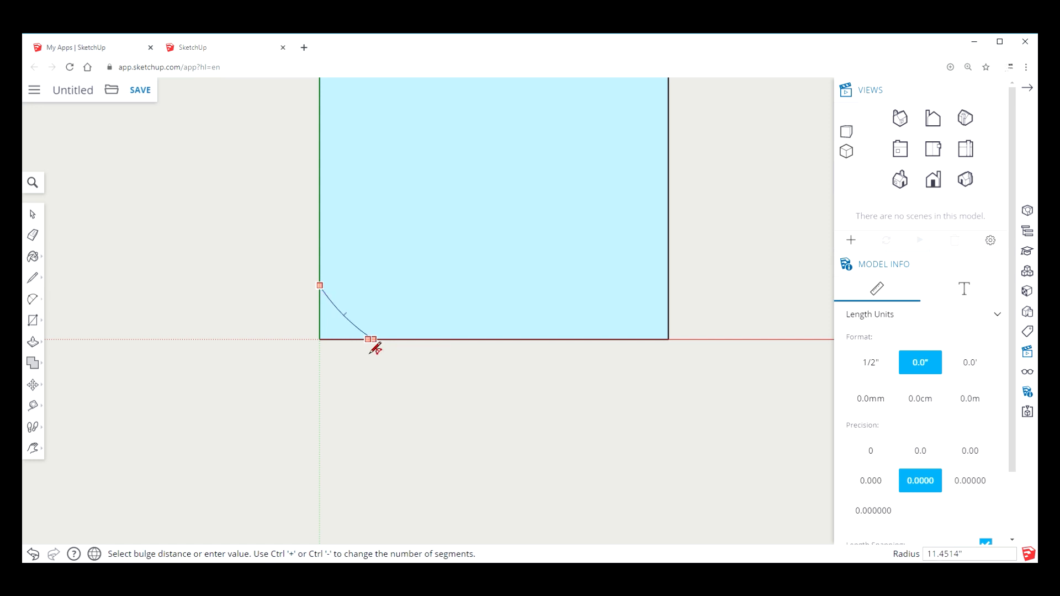
pyautogui.click(341, 337)
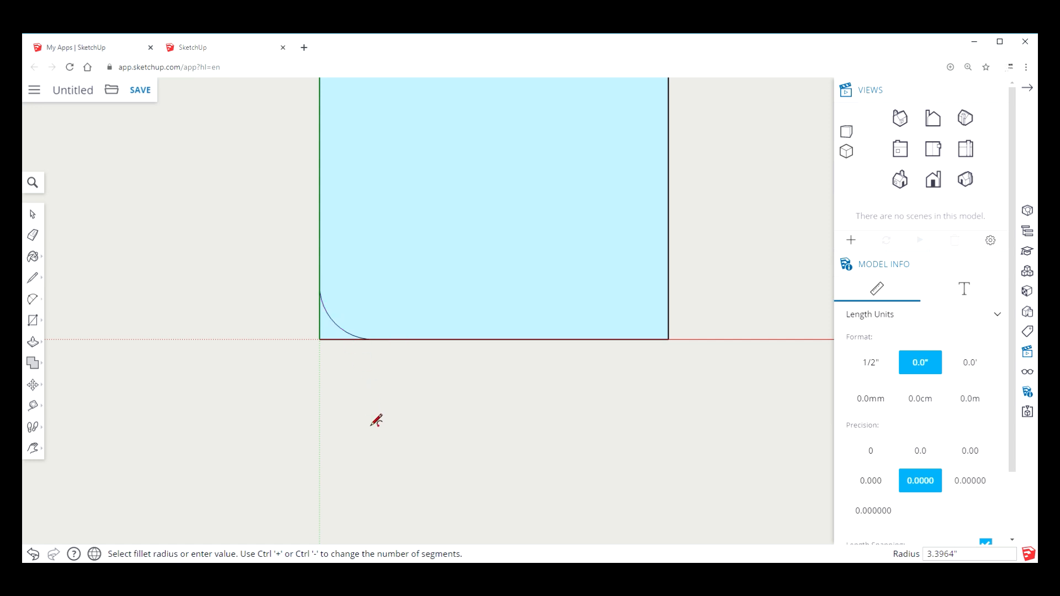
# - Draw a matching tangent arc of about 3.4" radius across the rectangle's lower-right corner, aligned with the arc at the origin
pyautogui.click(34, 301)
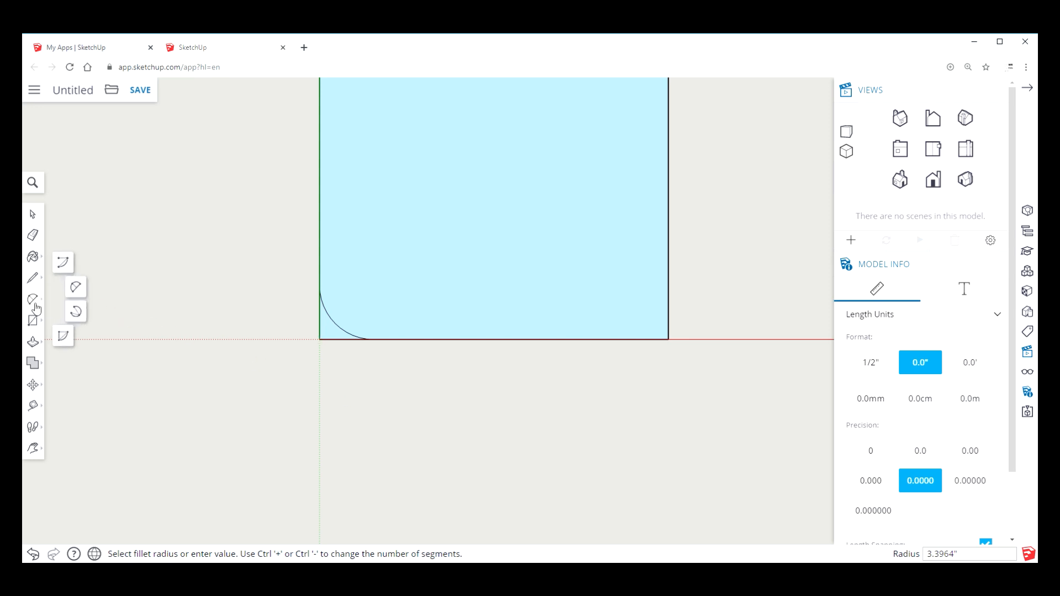
pyautogui.click(76, 293)
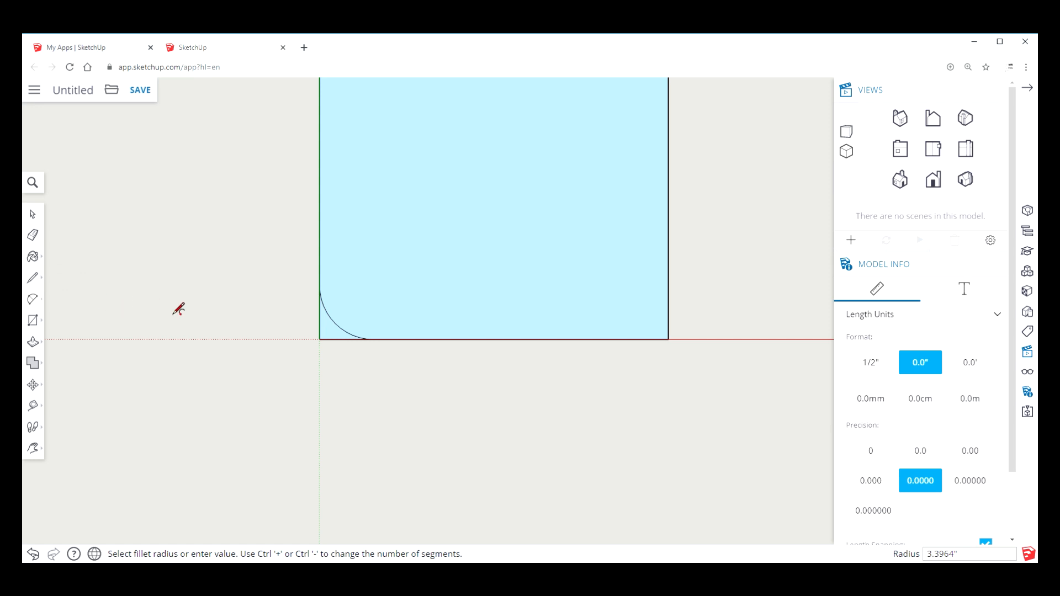
pyautogui.click(330, 299)
pyautogui.click(673, 297)
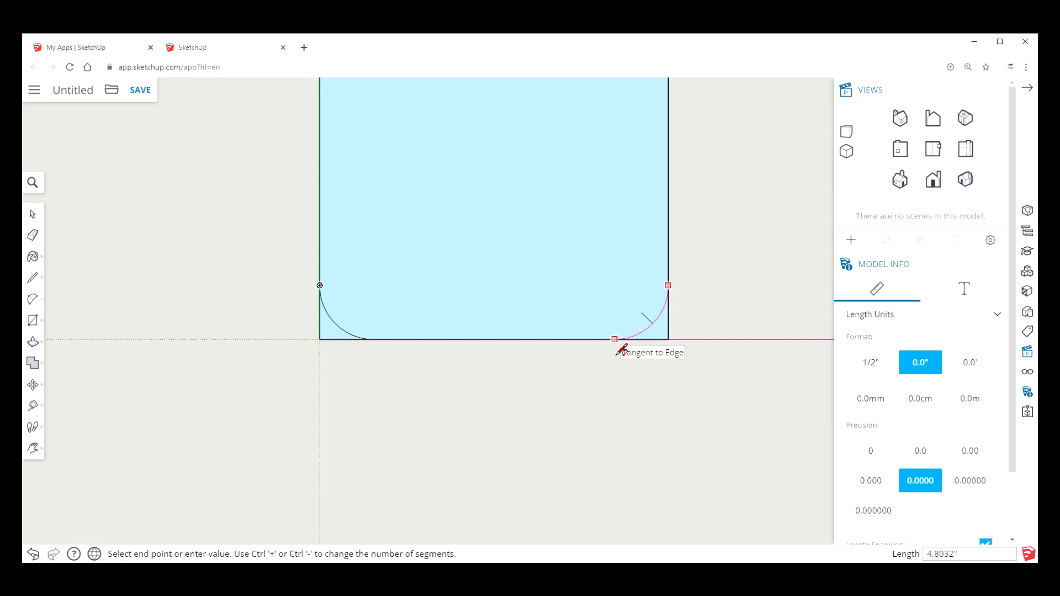
pyautogui.click(620, 348)
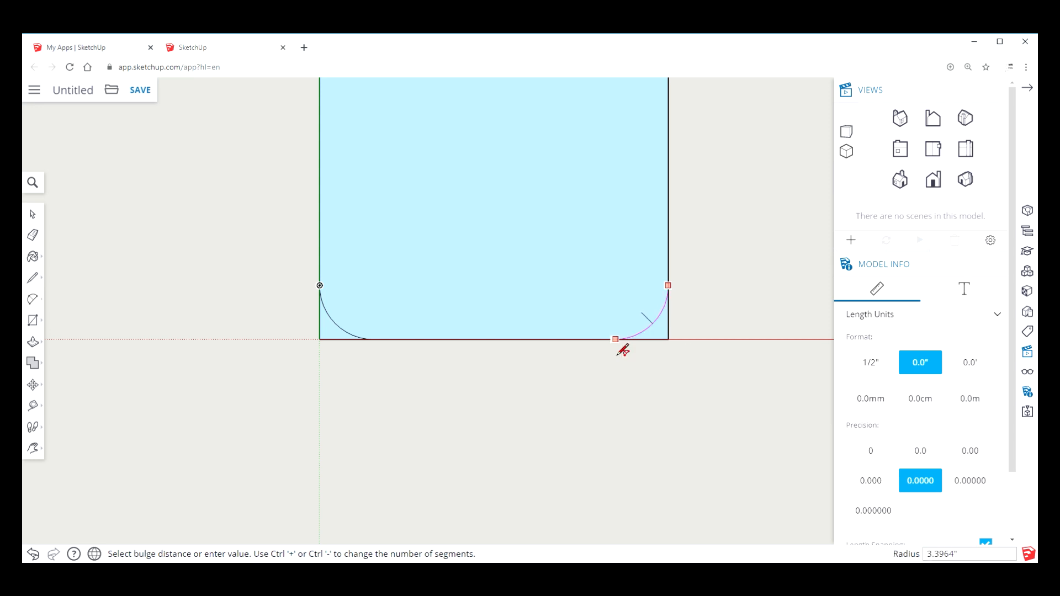
pyautogui.click(659, 339)
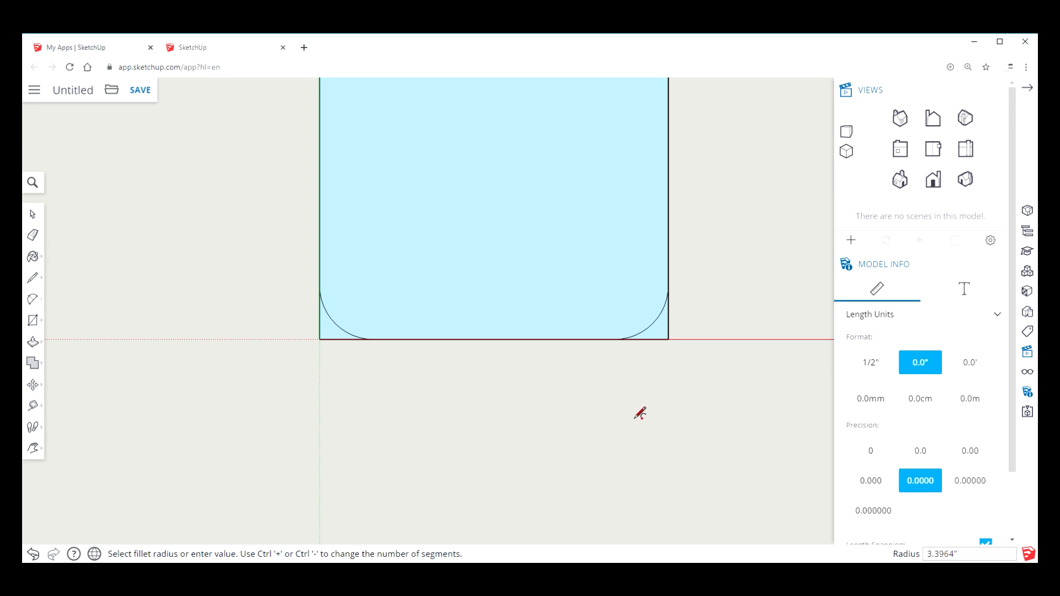
# - Draw a tangent arc of about 3.4" radius across the rectangle's upper-right corner, starting in line with the lower-right arc's end
pyautogui.scroll(-3, 638, 423)
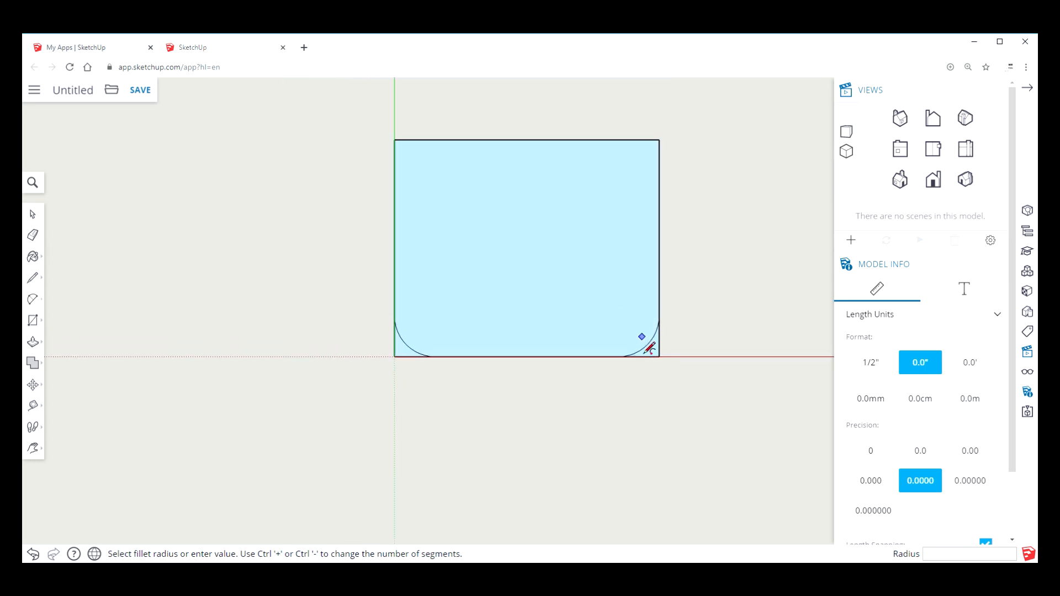
pyautogui.click(34, 448)
pyautogui.moveTo(291, 430); pyautogui.dragTo(106, 485)
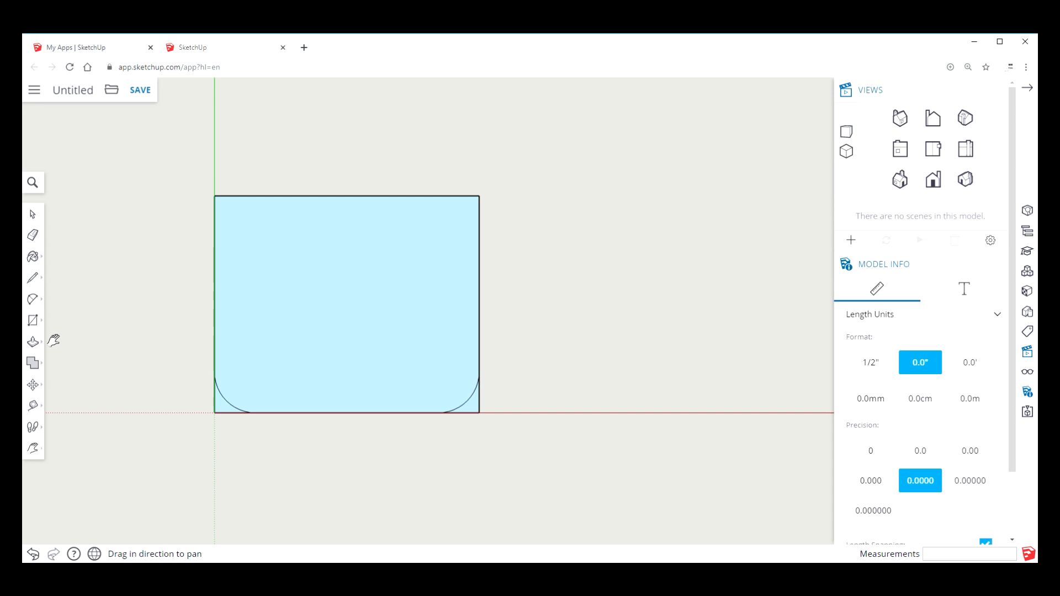
pyautogui.click(35, 301)
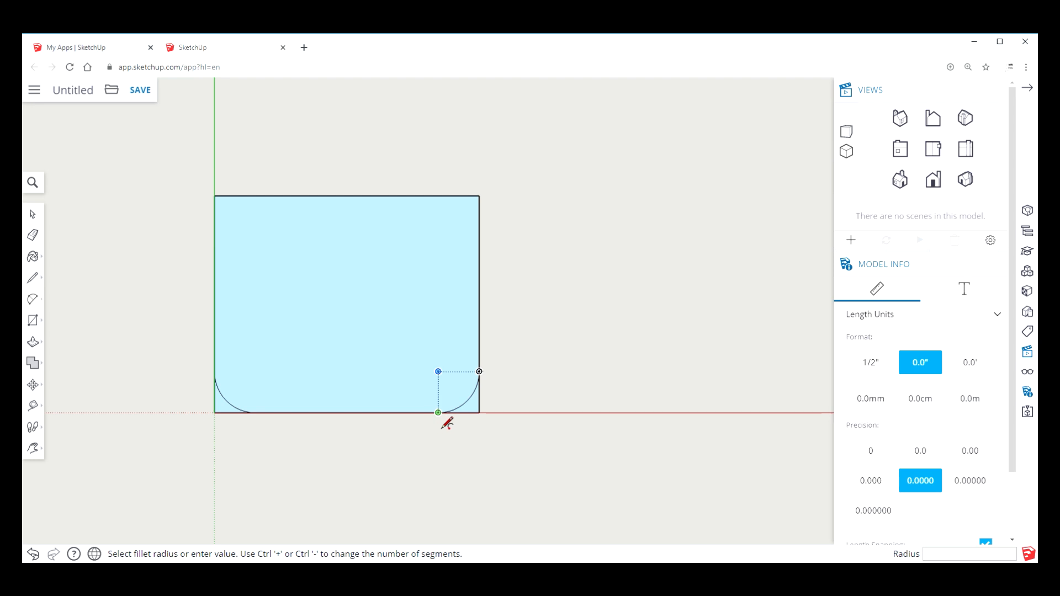
pyautogui.click(446, 419)
pyautogui.click(442, 210)
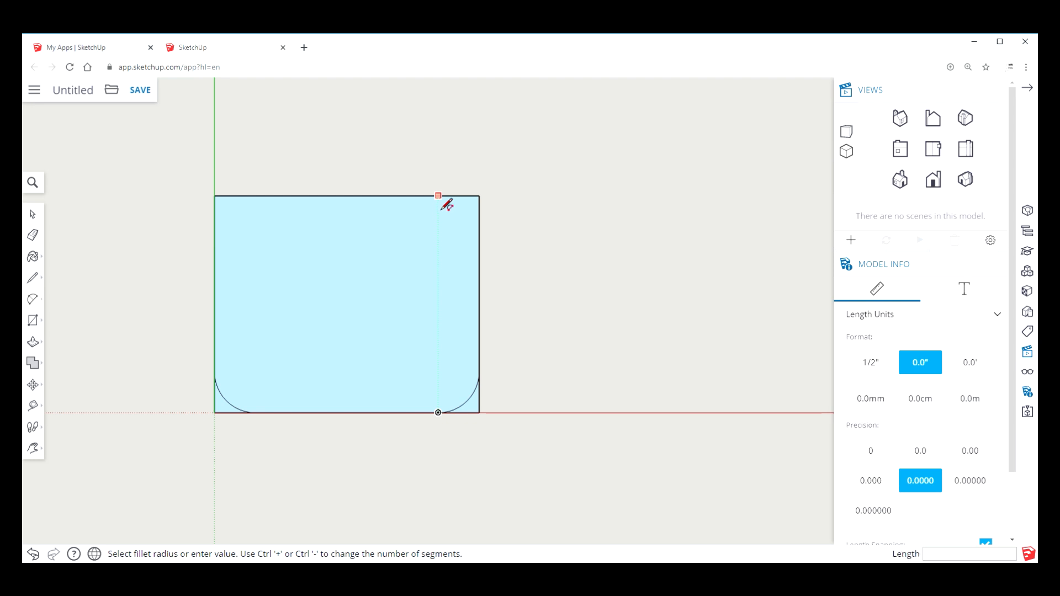
pyautogui.click(482, 250)
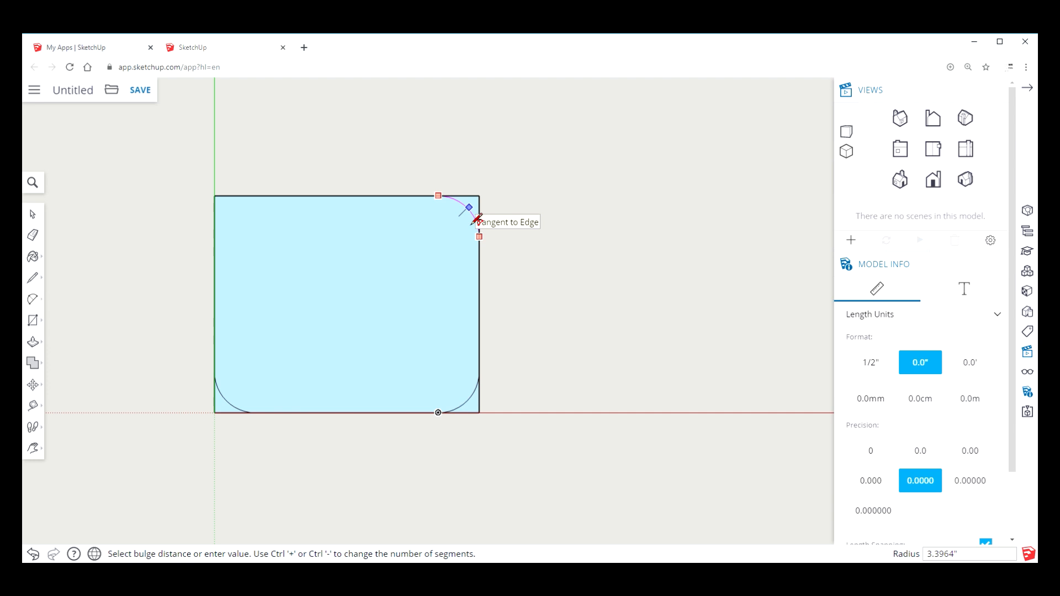
pyautogui.click(474, 223)
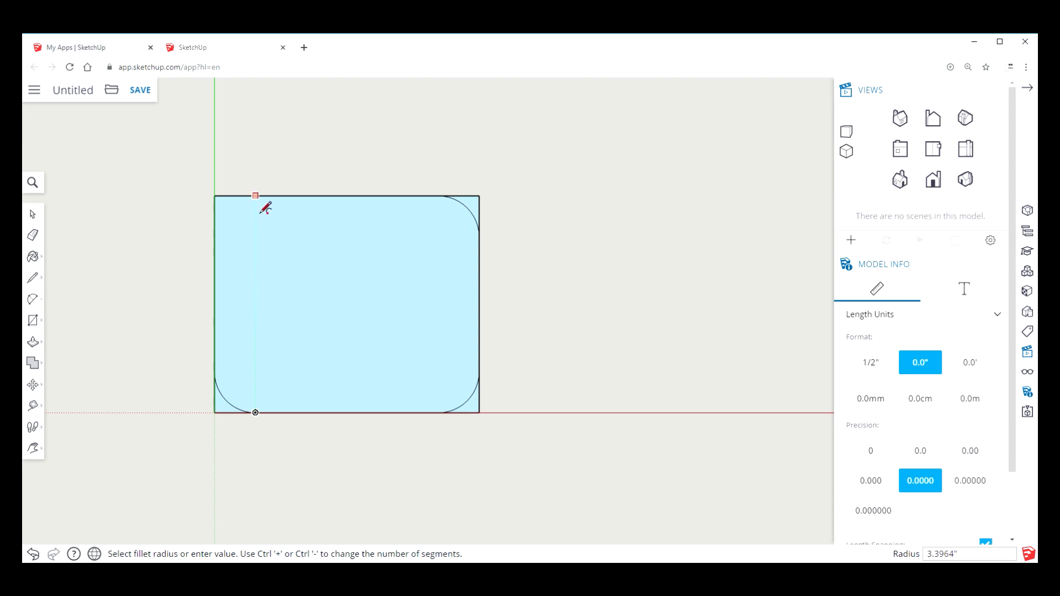
# - Draw a tangent arc of about 3.4" radius across the rectangle's upper-left corner, starting in line with the lower-left arc's end
pyautogui.click(255, 195)
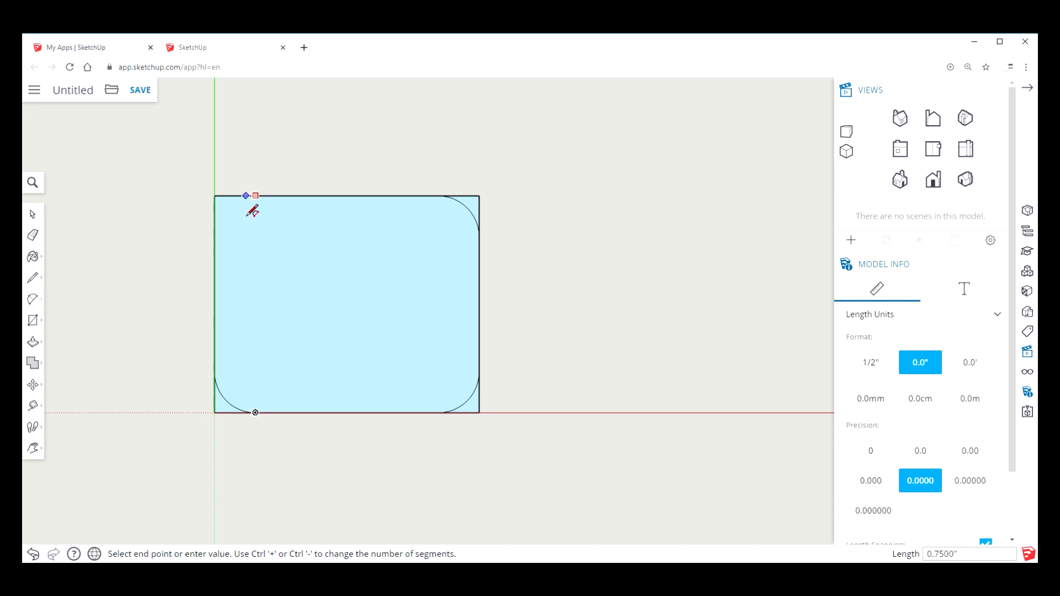
pyautogui.click(222, 245)
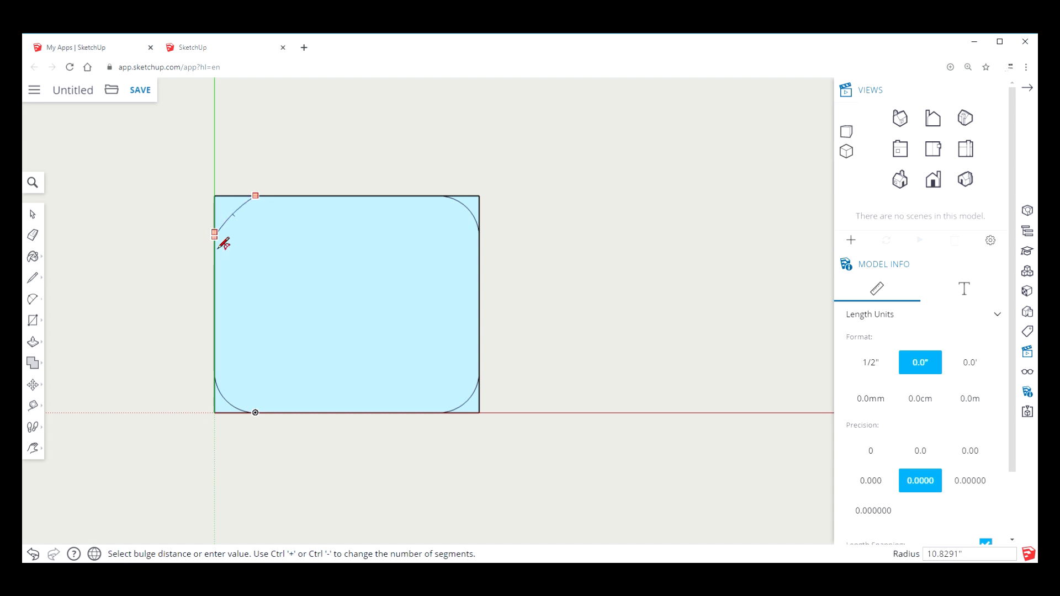
pyautogui.click(232, 218)
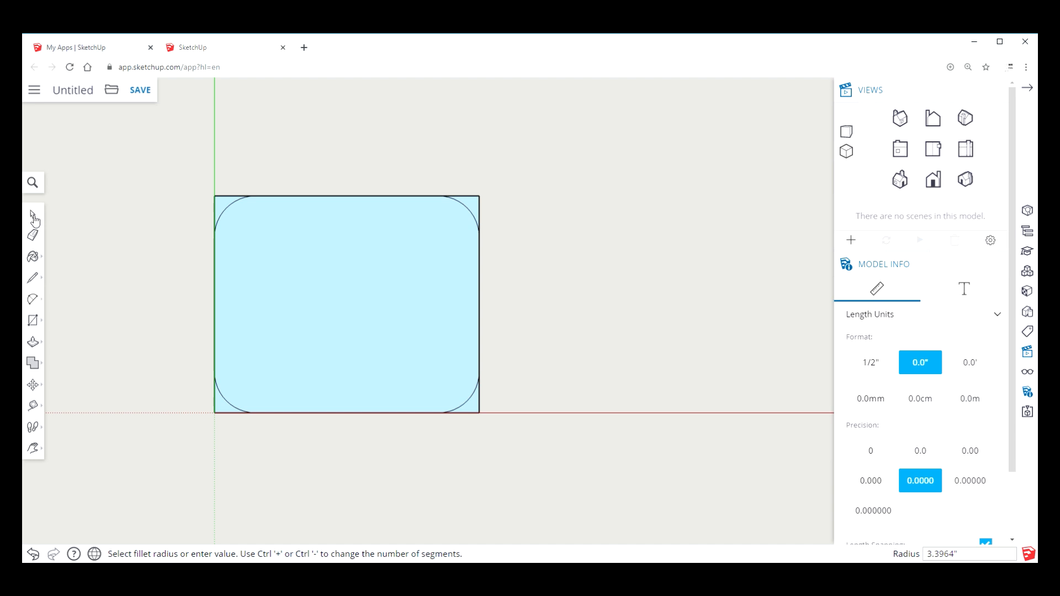
# - Delete the four small corner faces outside the arcs
pyautogui.click(34, 220)
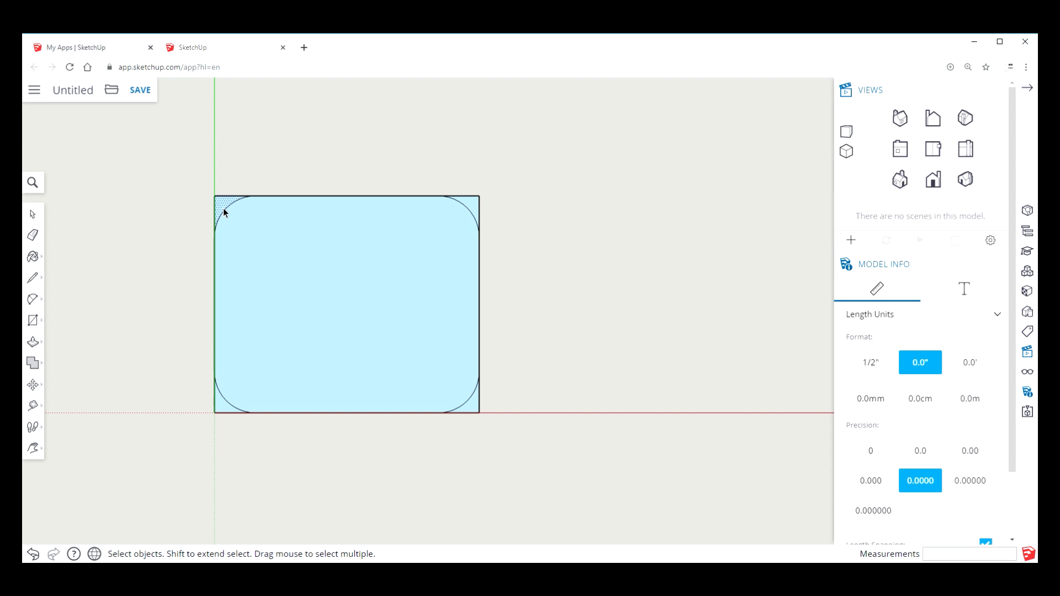
pyautogui.keyDown('shift'); pyautogui.click(470, 208); pyautogui.keyUp('shift')
pyautogui.press('Delete')
pyautogui.click(217, 222)
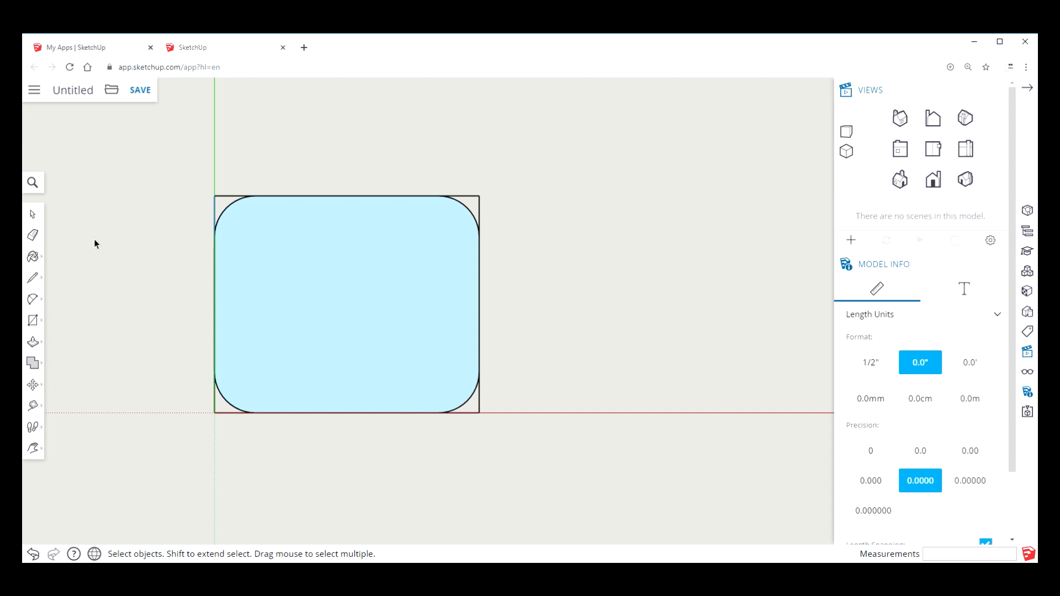
# - Erase the leftover straight edges outside the arcs at all four corners of the rectangle
pyautogui.click(32, 234)
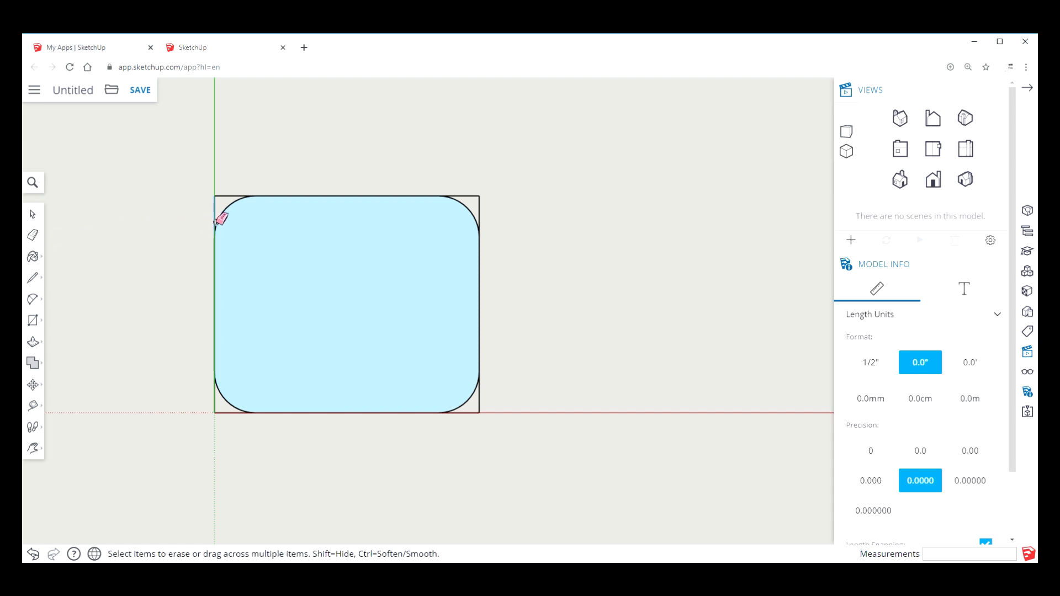
pyautogui.moveTo(215, 222); pyautogui.dragTo(243, 201)
pyautogui.click(470, 202)
pyautogui.moveTo(485, 221)
pyautogui.mouseDown()
pyautogui.moveTo(486, 403)
pyautogui.moveTo(474, 424)
pyautogui.moveTo(243, 425)
pyautogui.moveTo(215, 409)
pyautogui.mouseUp()
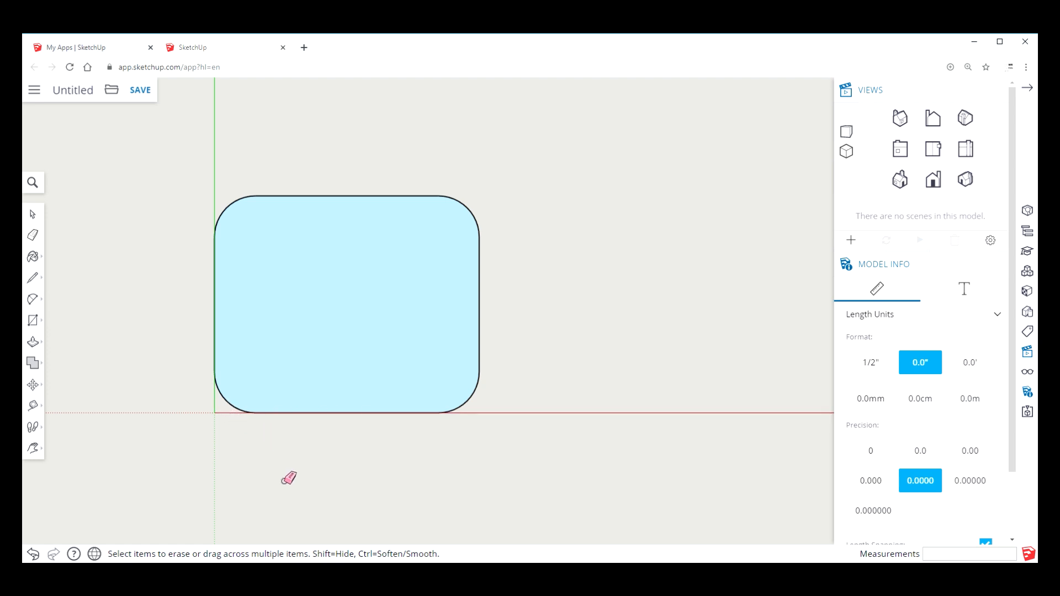
# - Push/Pull the rounded rectangle face upward by 0.25"
pyautogui.click(34, 450)
pyautogui.click(63, 400)
pyautogui.moveTo(266, 480)
pyautogui.mouseDown()
pyautogui.moveTo(248, 431)
pyautogui.moveTo(248, 278)
pyautogui.moveTo(220, 232)
pyautogui.moveTo(211, 184)
pyautogui.mouseUp()
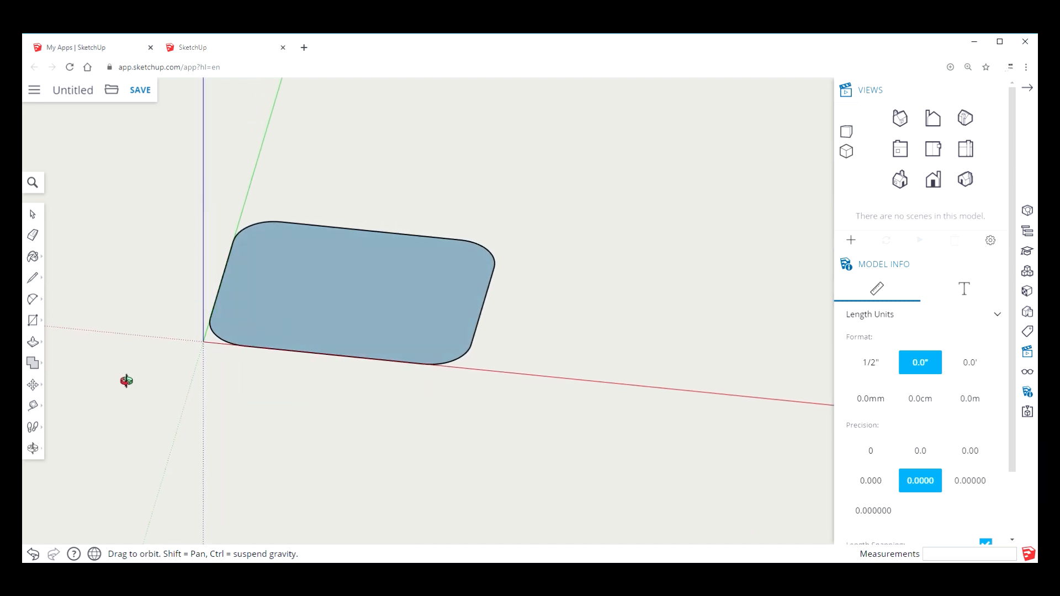
pyautogui.click(39, 347)
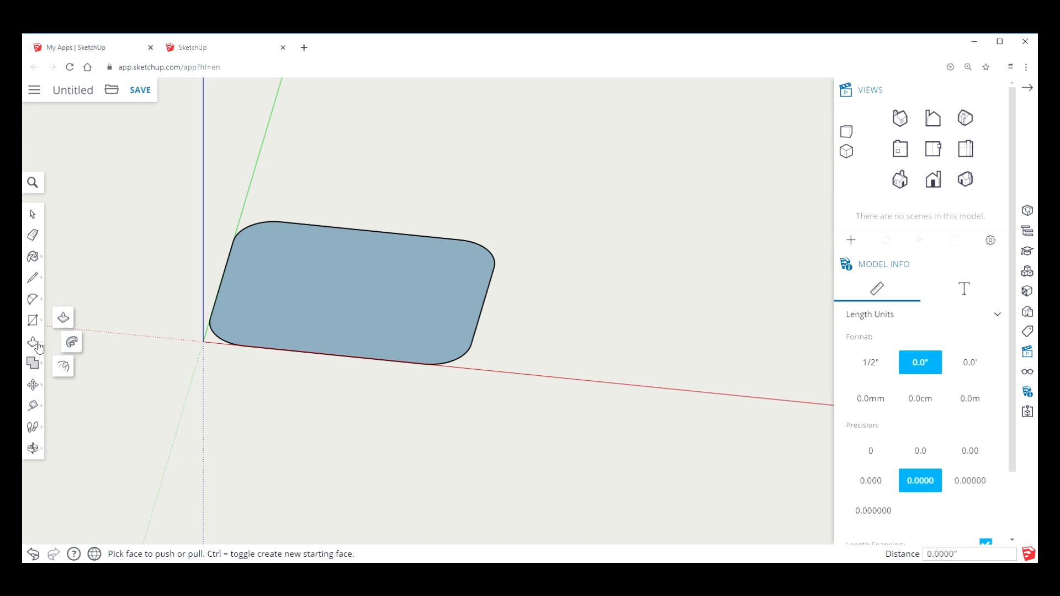
pyautogui.click(66, 323)
pyautogui.click(332, 313)
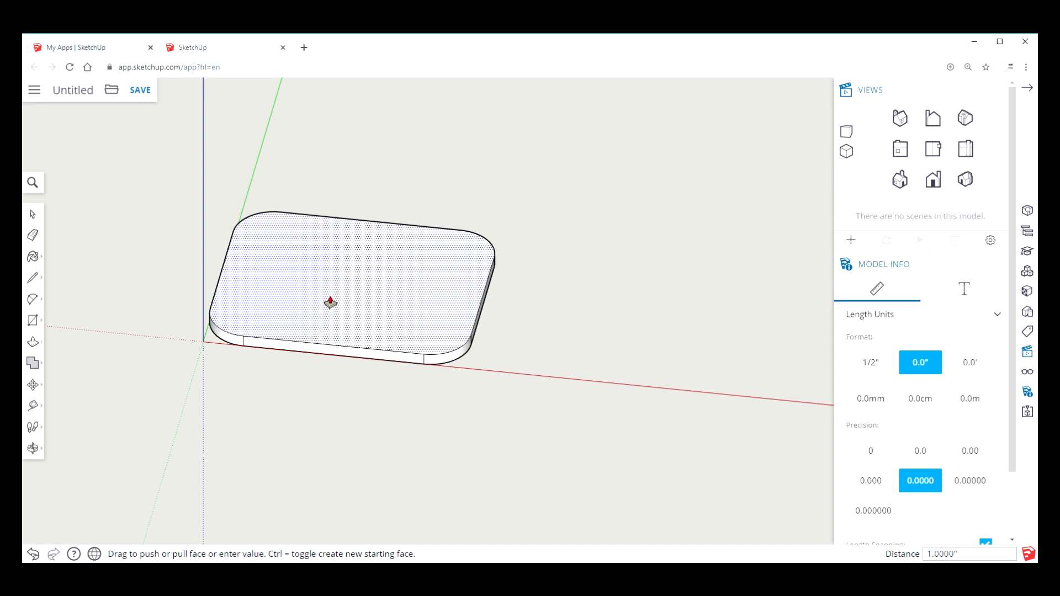
pyautogui.write('.')
pyautogui.press('Return')
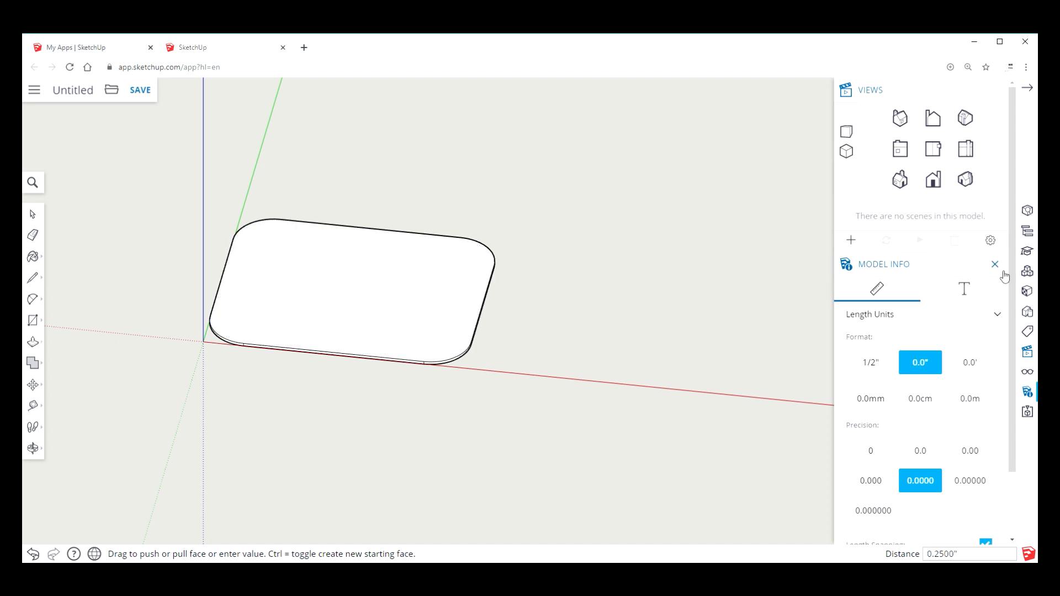
# - Paint the slab's top face with Carpet Loop Pattern from the Carpet, Fabrics, Leathers, Textiles and Wallpaper materials
pyautogui.click(1030, 293)
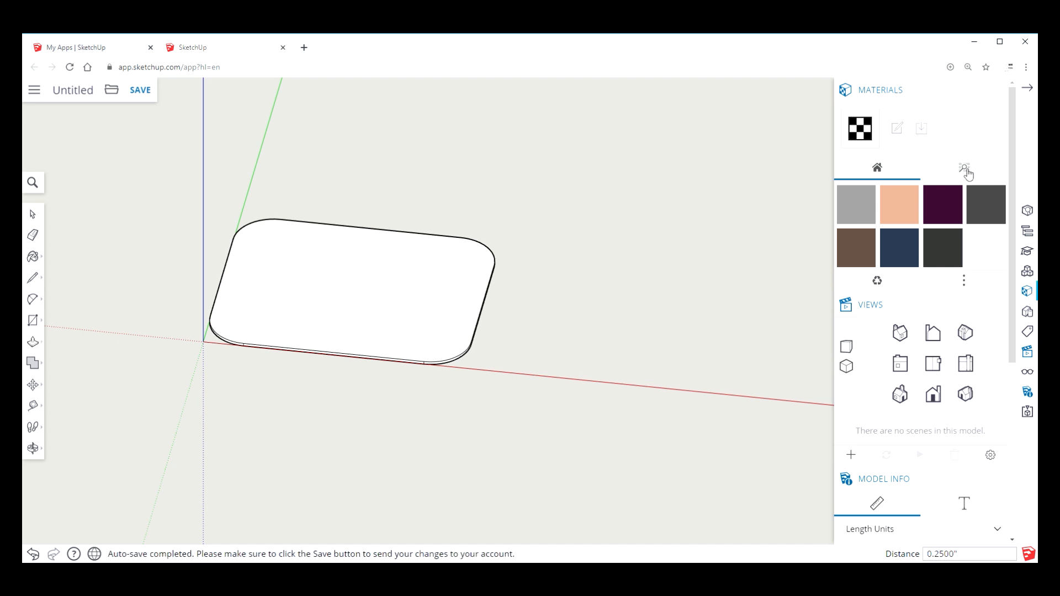
pyautogui.click(965, 170)
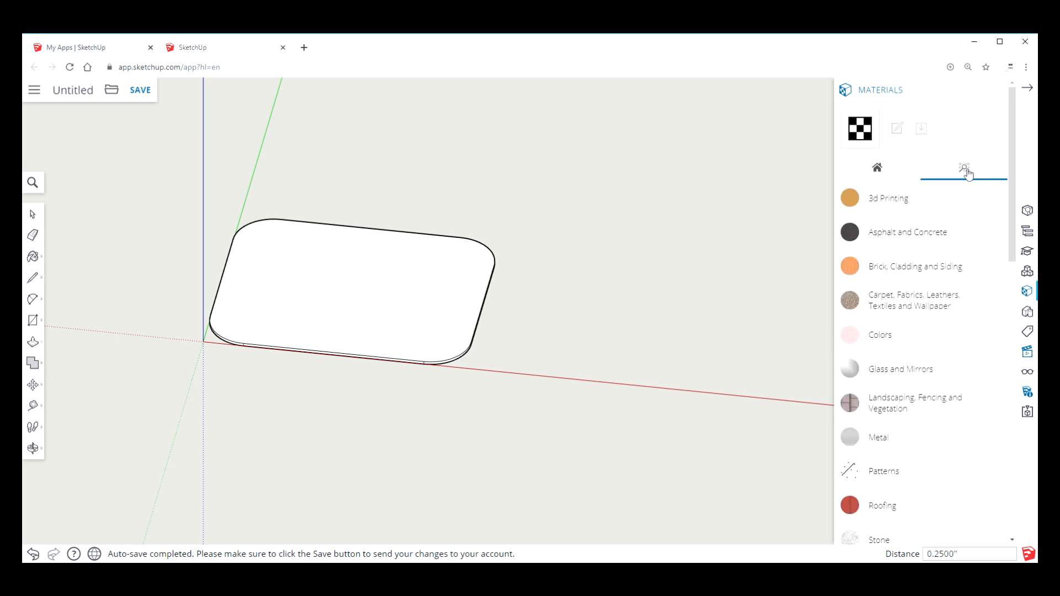
pyautogui.click(891, 310)
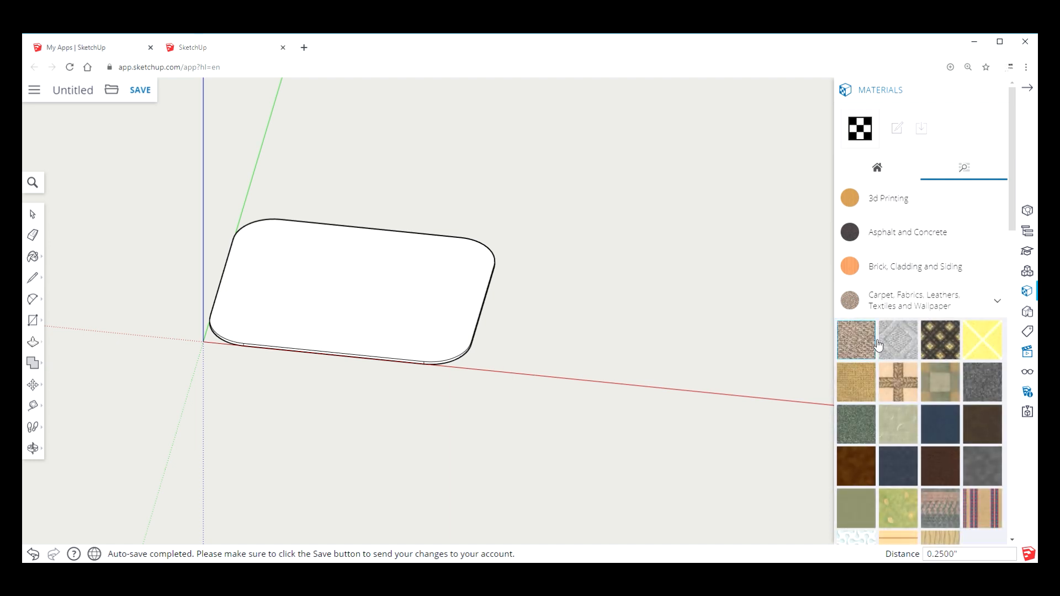
pyautogui.click(858, 389)
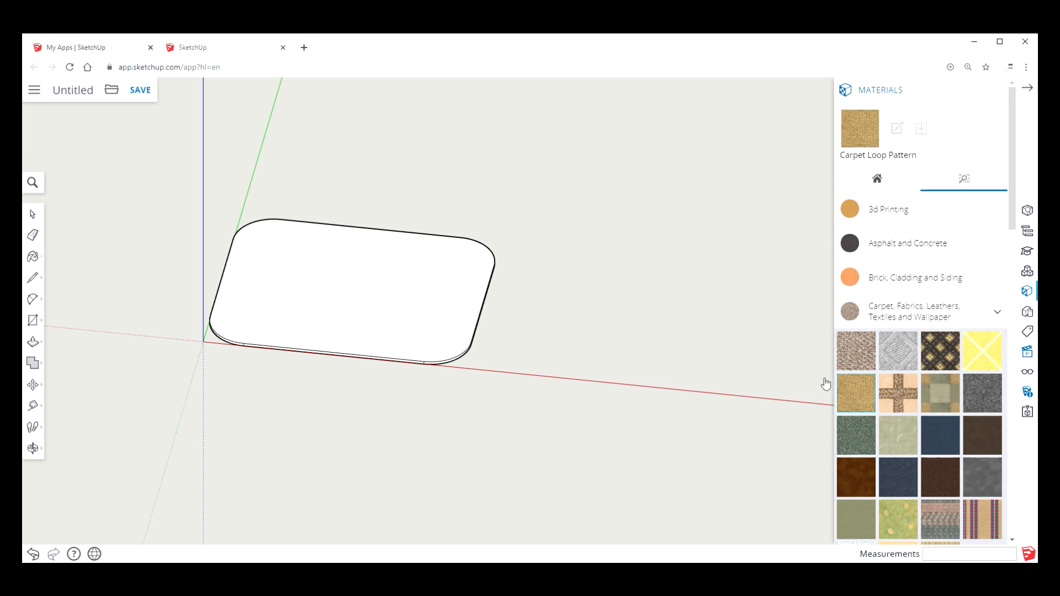
pyautogui.click(375, 320)
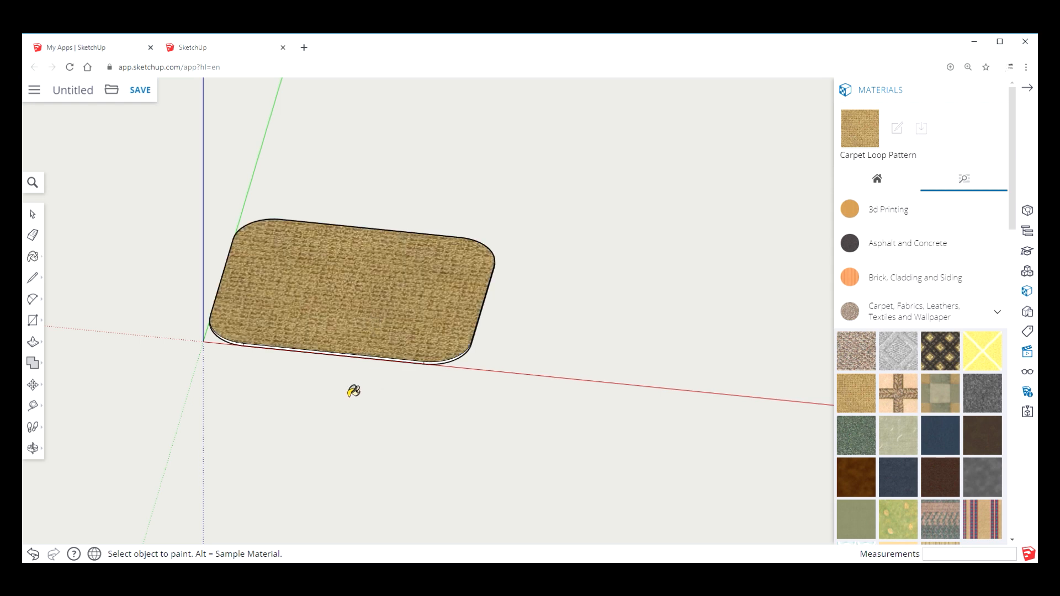
# - Paint the slab's thin side along the red axis and its adjoining rounded corners with Carpet Loop Pattern
pyautogui.scroll(5, 353, 391)
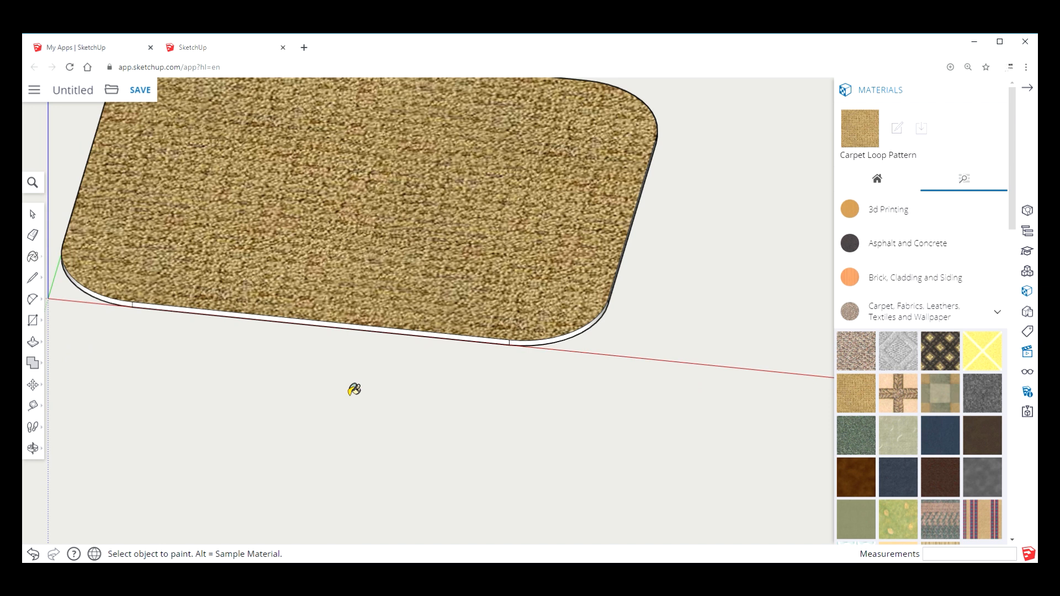
pyautogui.click(320, 332)
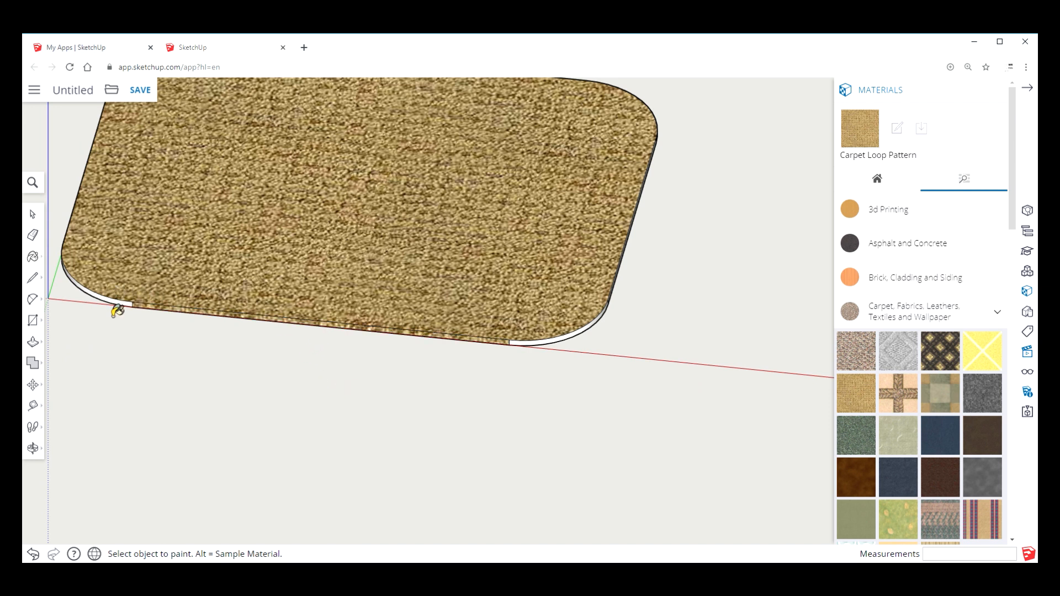
pyautogui.click(553, 345)
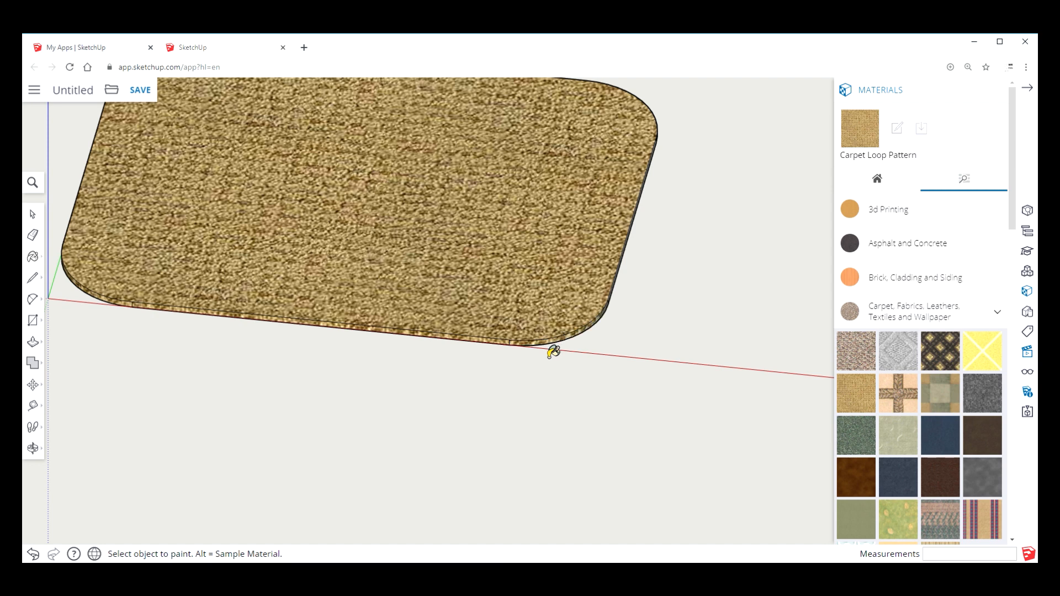
# - Paint the unpainted side opposite the green axis and its far rounded corner with Carpet Loop Pattern
pyautogui.click(33, 448)
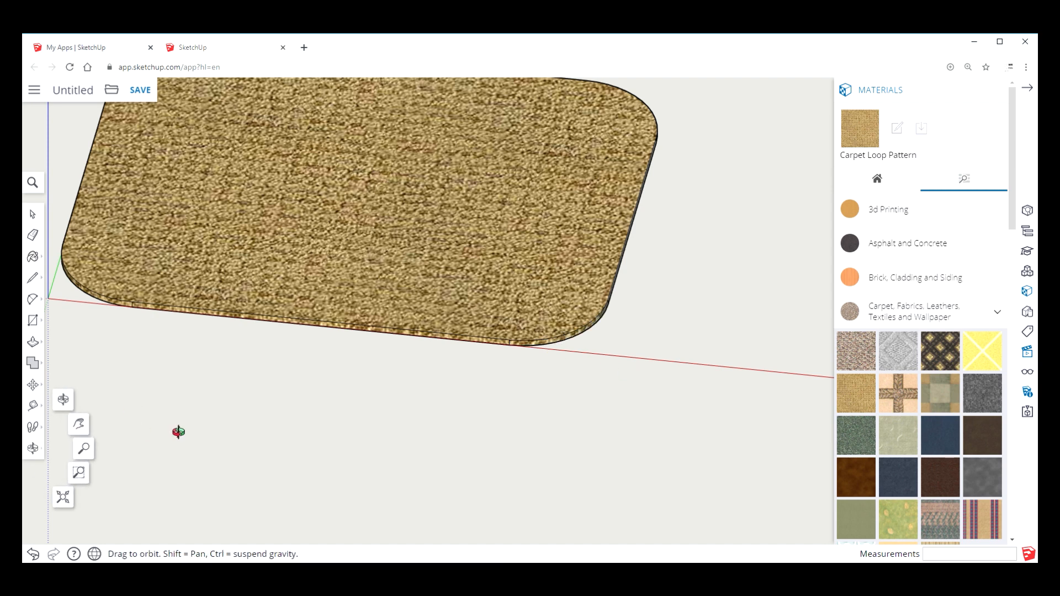
pyautogui.moveTo(506, 449); pyautogui.dragTo(143, 352)
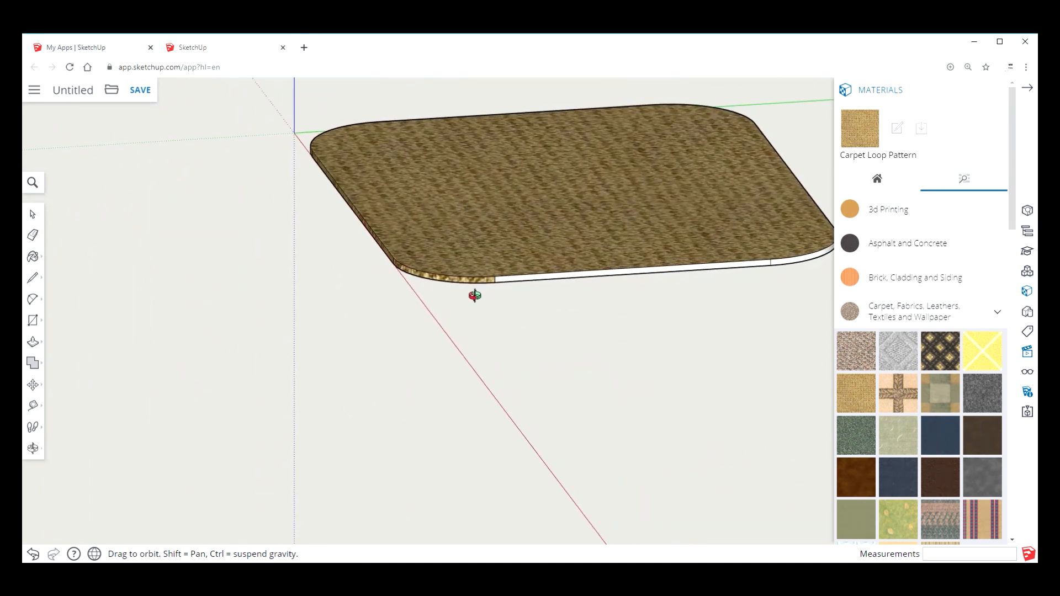
pyautogui.click(863, 394)
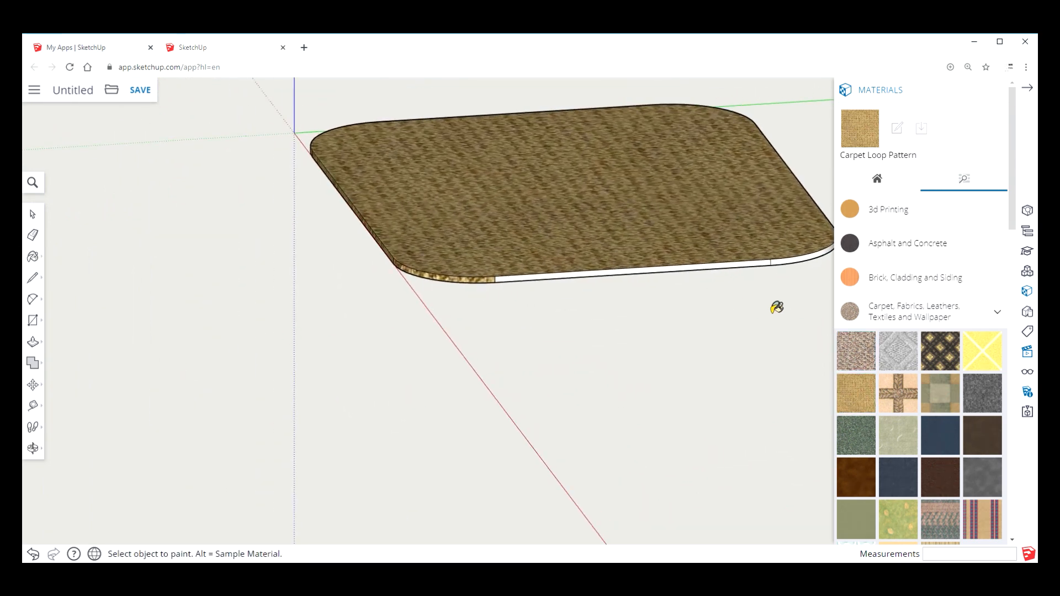
pyautogui.click(742, 276)
pyautogui.click(796, 271)
# - Paint the unpainted side opposite the red axis and its remaining rounded corner with Carpet Loop Pattern
pyautogui.click(33, 449)
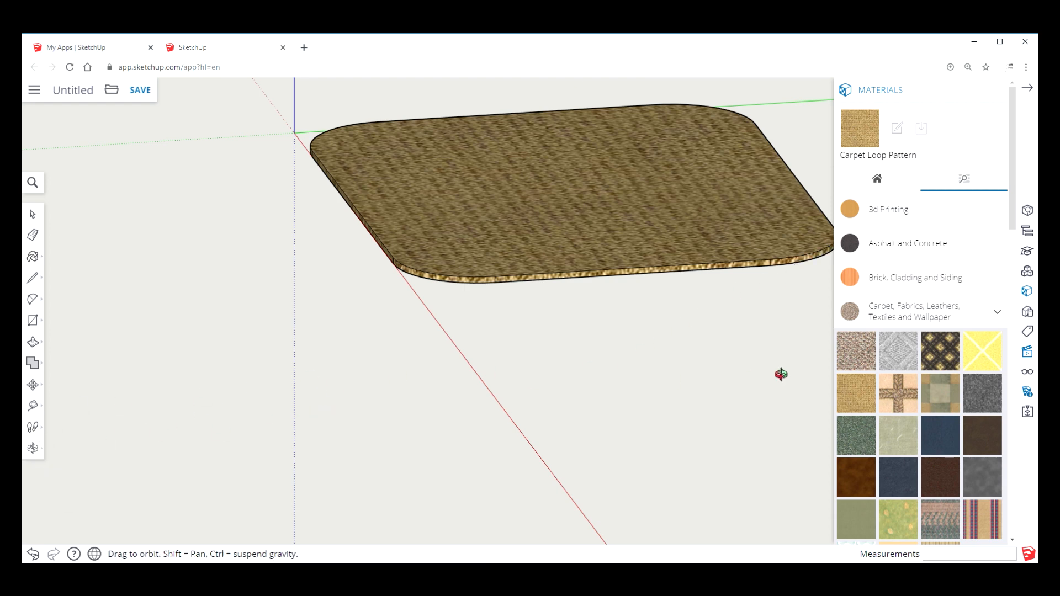
pyautogui.moveTo(764, 375); pyautogui.dragTo(248, 364)
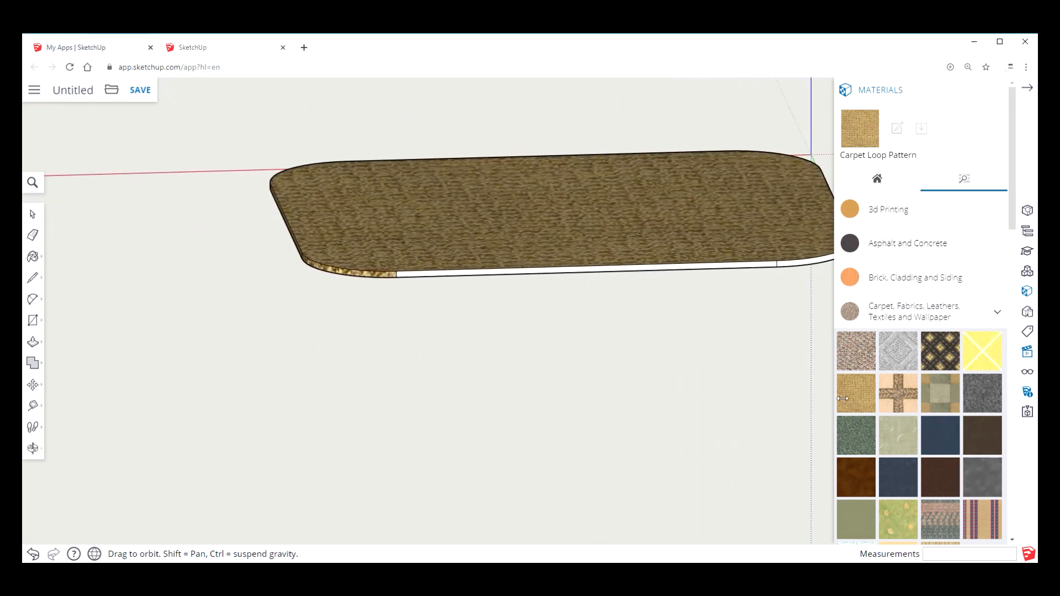
pyautogui.click(861, 404)
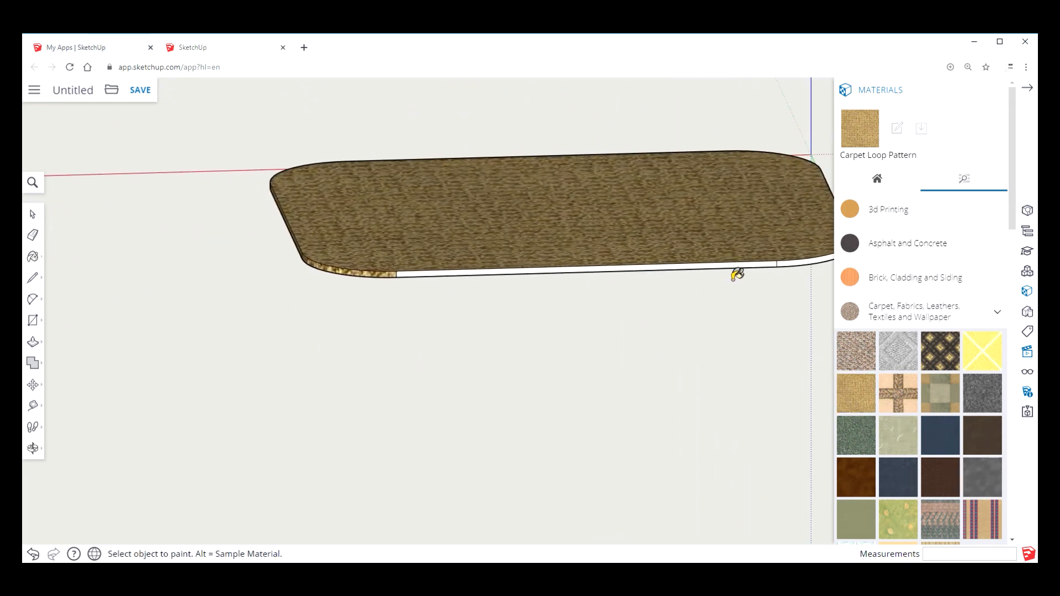
pyautogui.click(762, 270)
pyautogui.click(798, 266)
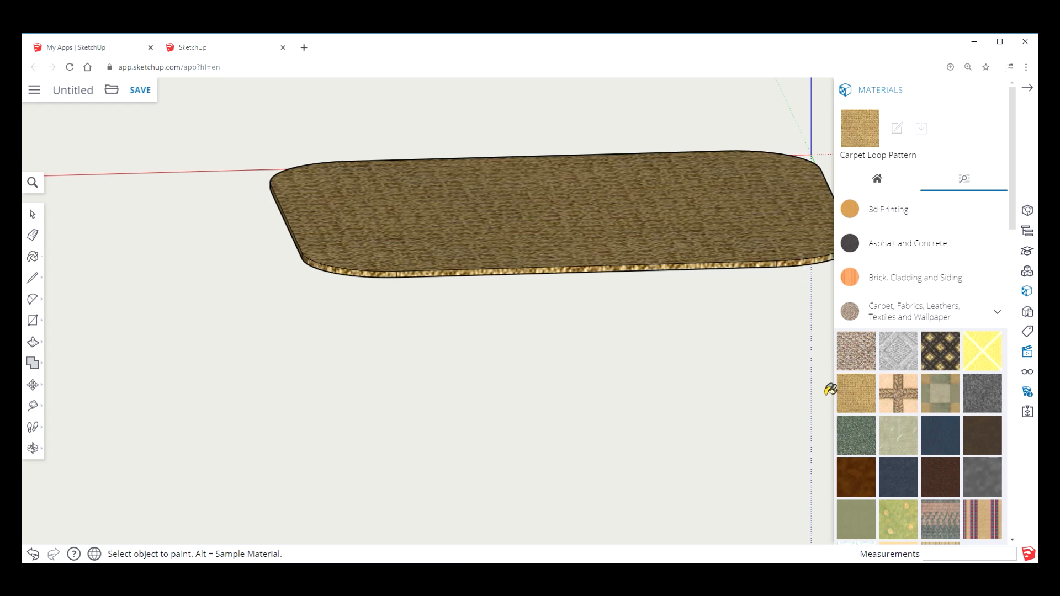
# - Paint the last white side of the slab, along the green axis, with Carpet Loop Pattern
pyautogui.click(33, 449)
pyautogui.click(71, 400)
pyautogui.moveTo(737, 384); pyautogui.dragTo(362, 407)
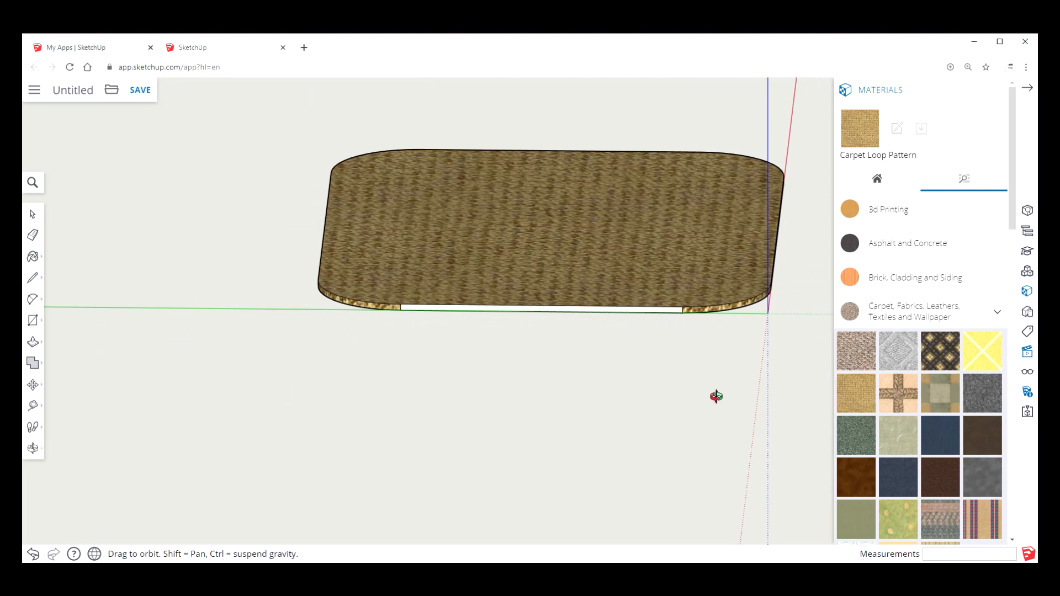
pyautogui.click(872, 402)
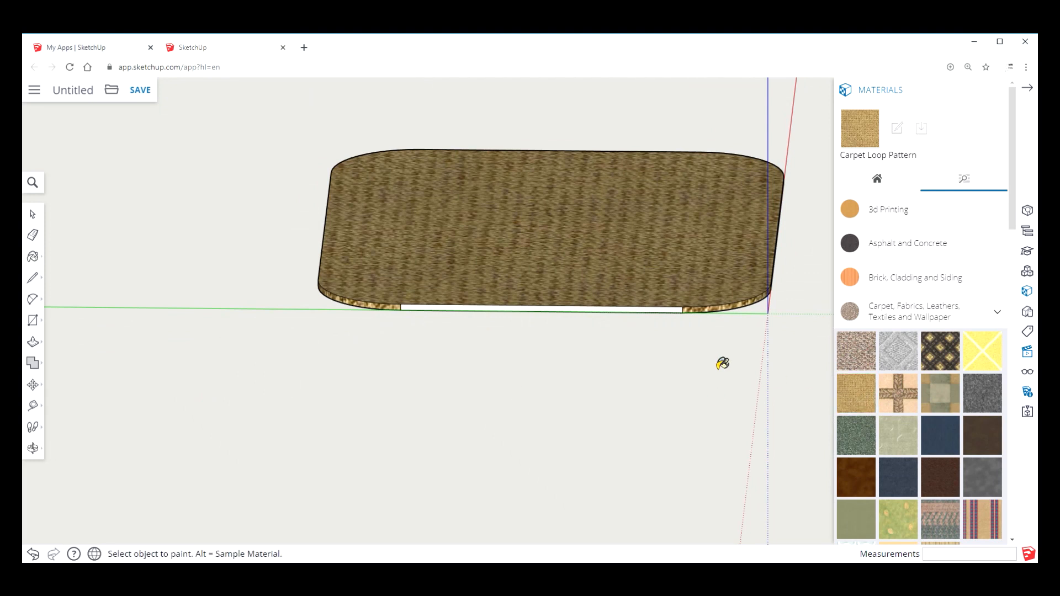
pyautogui.click(620, 316)
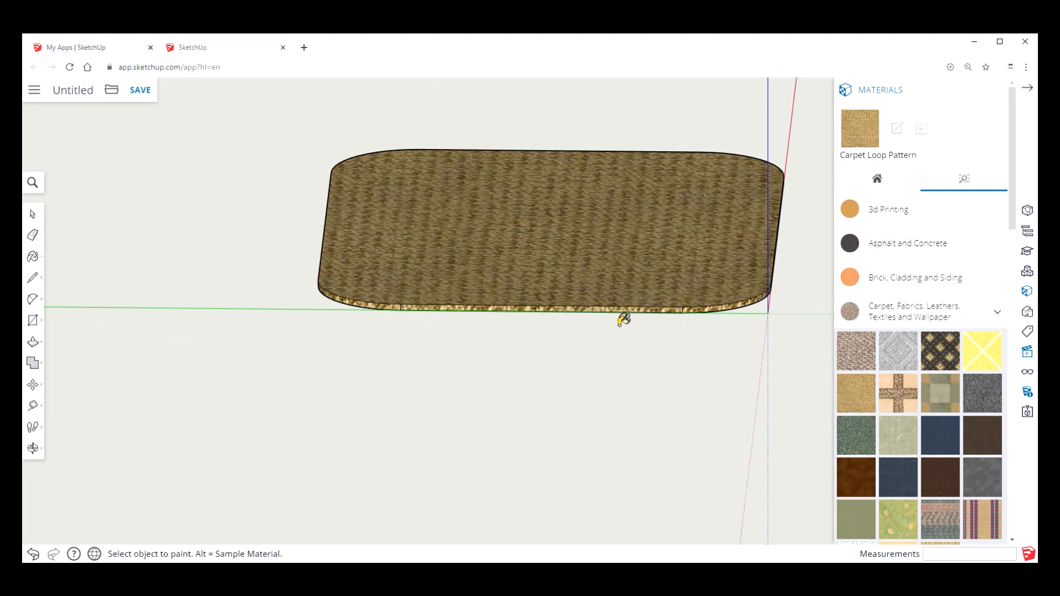
# - Switch the camera to perspective and frame the whole mat from its red-axis side
pyautogui.click(32, 448)
pyautogui.moveTo(569, 402); pyautogui.dragTo(136, 423)
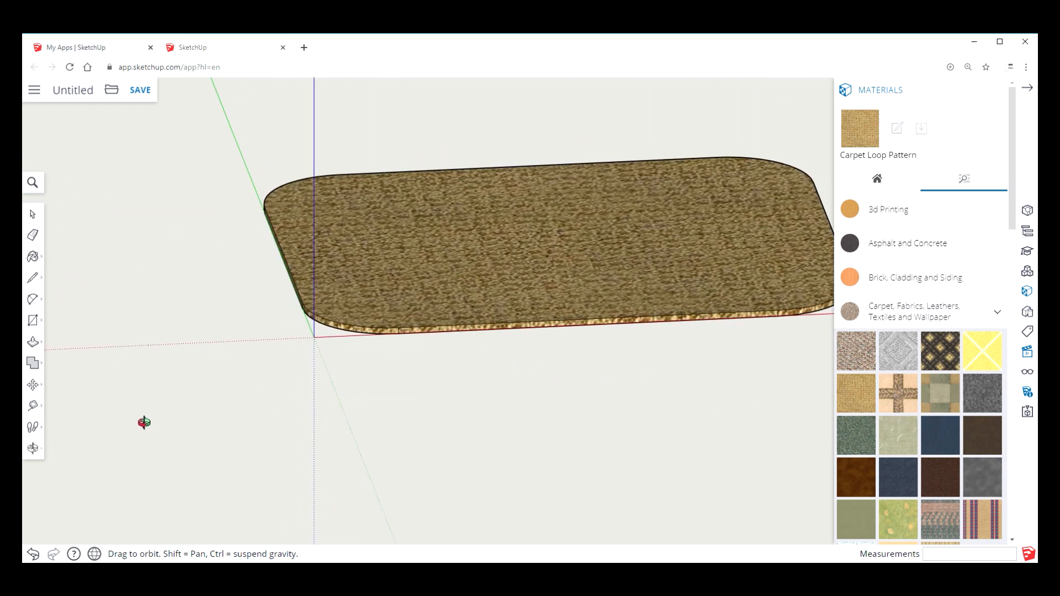
pyautogui.click(1029, 90)
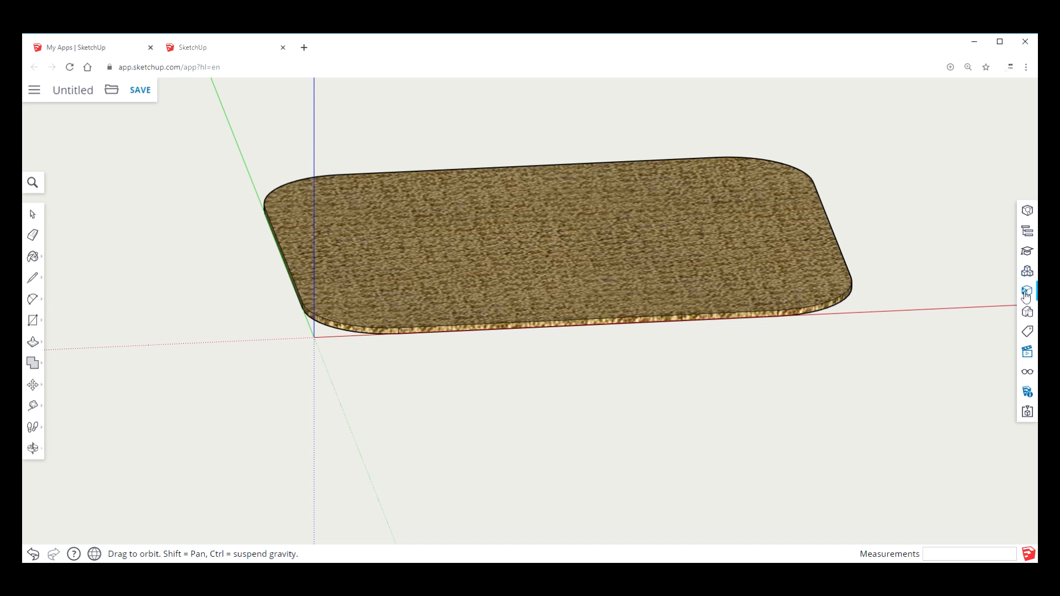
pyautogui.click(1027, 352)
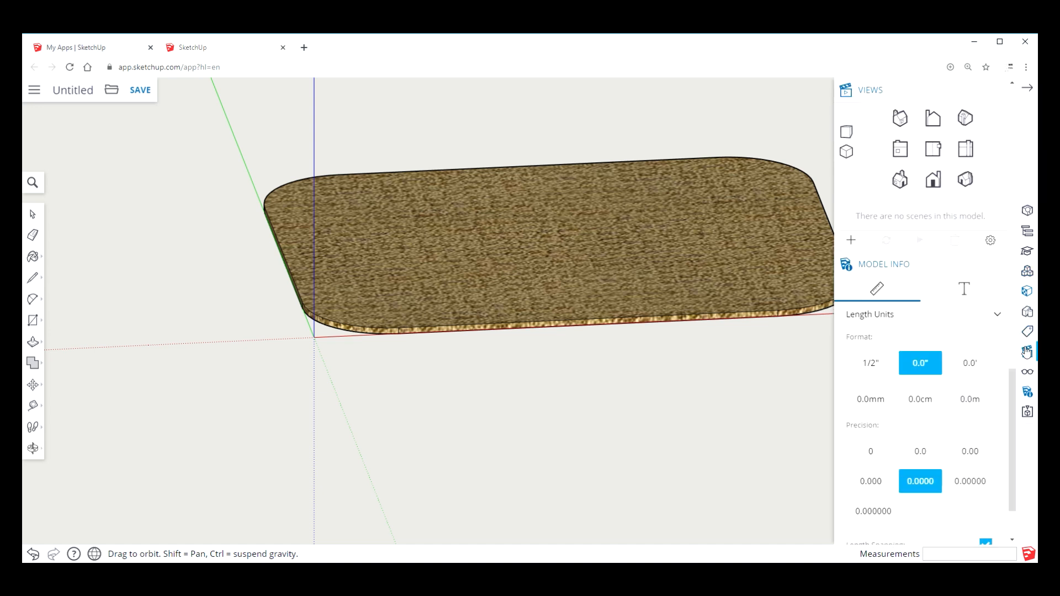
pyautogui.click(848, 133)
pyautogui.moveTo(519, 374); pyautogui.dragTo(601, 363)
pyautogui.click(35, 448)
pyautogui.click(80, 431)
pyautogui.moveTo(459, 389); pyautogui.dragTo(362, 516)
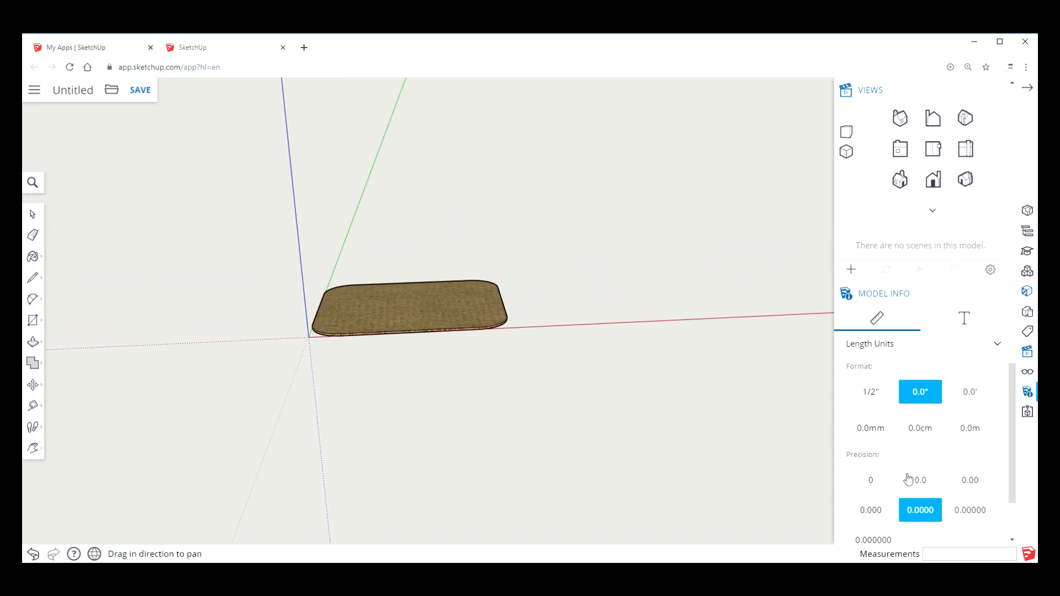
# - Turn off the display of section cuts, axes and guides so only the mat shows
pyautogui.click(1028, 376)
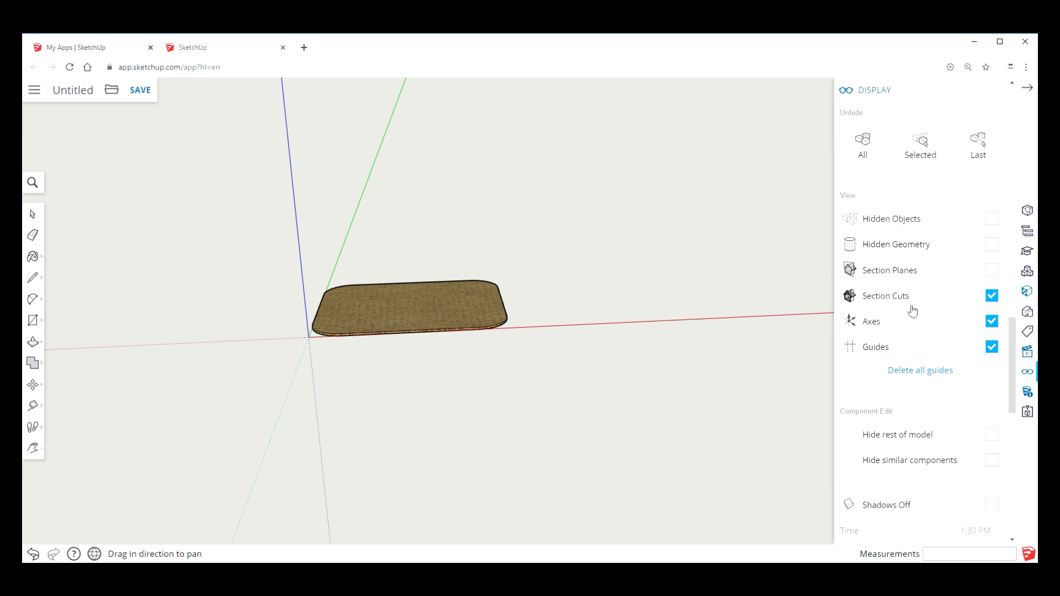
pyautogui.click(993, 296)
pyautogui.click(992, 322)
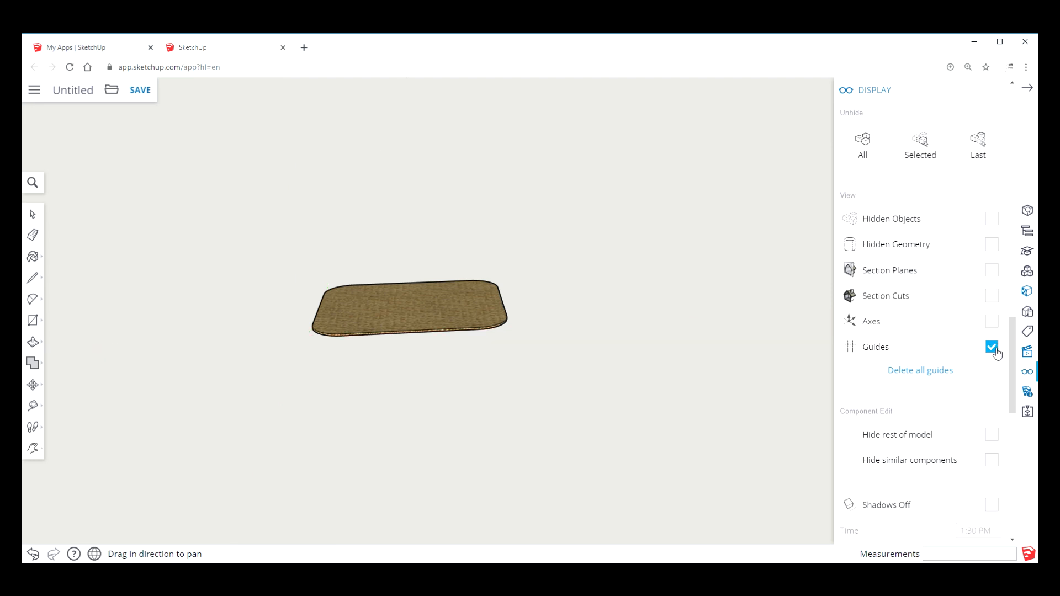
pyautogui.click(995, 352)
# - Save the model as "Place mat" in the Place setting folder of the SketchUp project
pyautogui.scroll(1, 407, 405)
pyautogui.scroll(1, 407, 405)
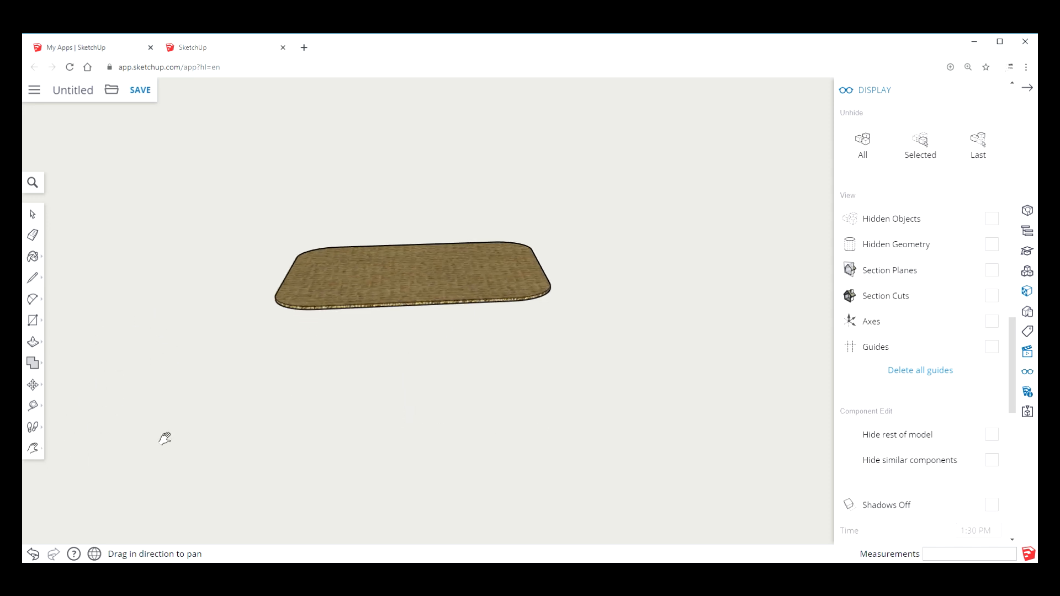
pyautogui.moveTo(350, 383); pyautogui.dragTo(350, 475)
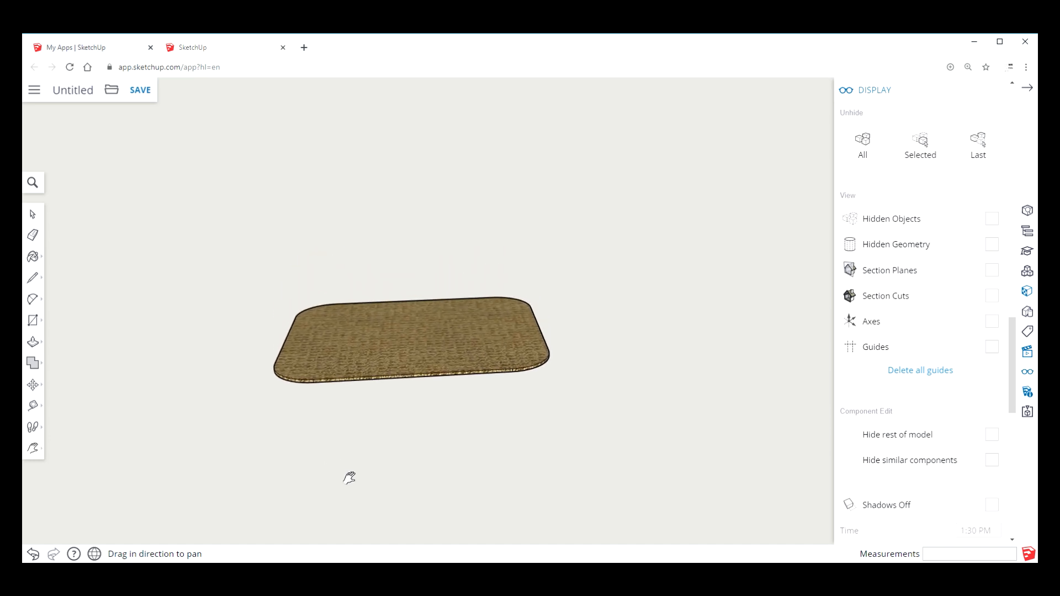
pyautogui.scroll(2, 374, 433)
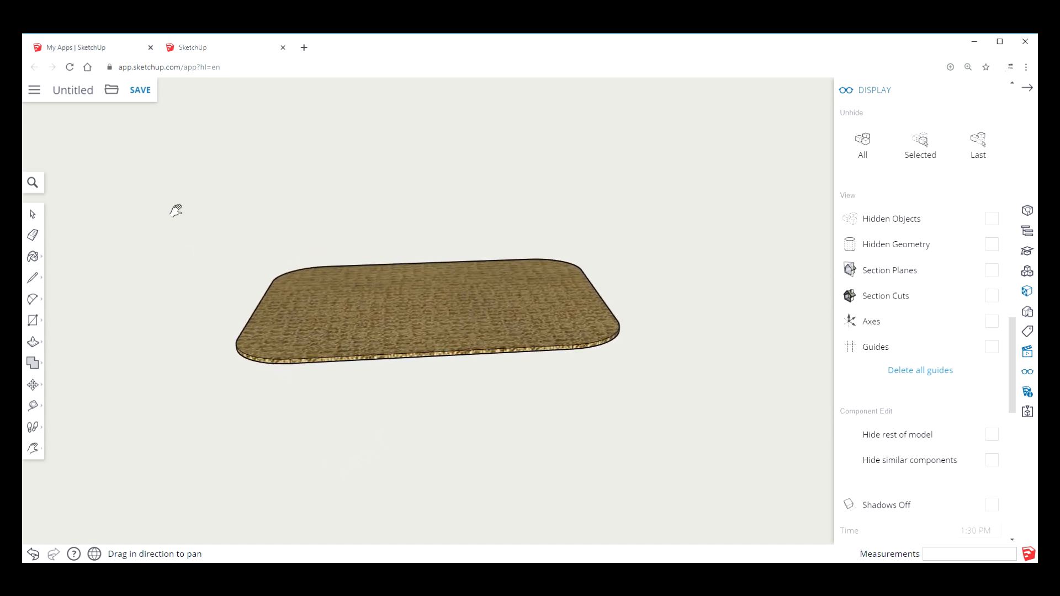
pyautogui.click(143, 93)
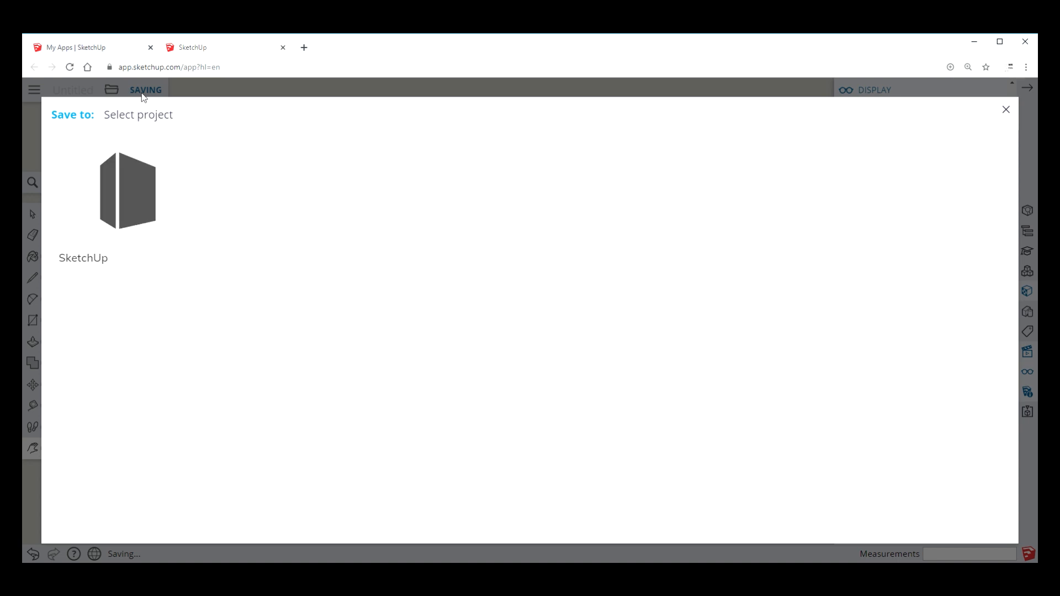
pyautogui.click(133, 207)
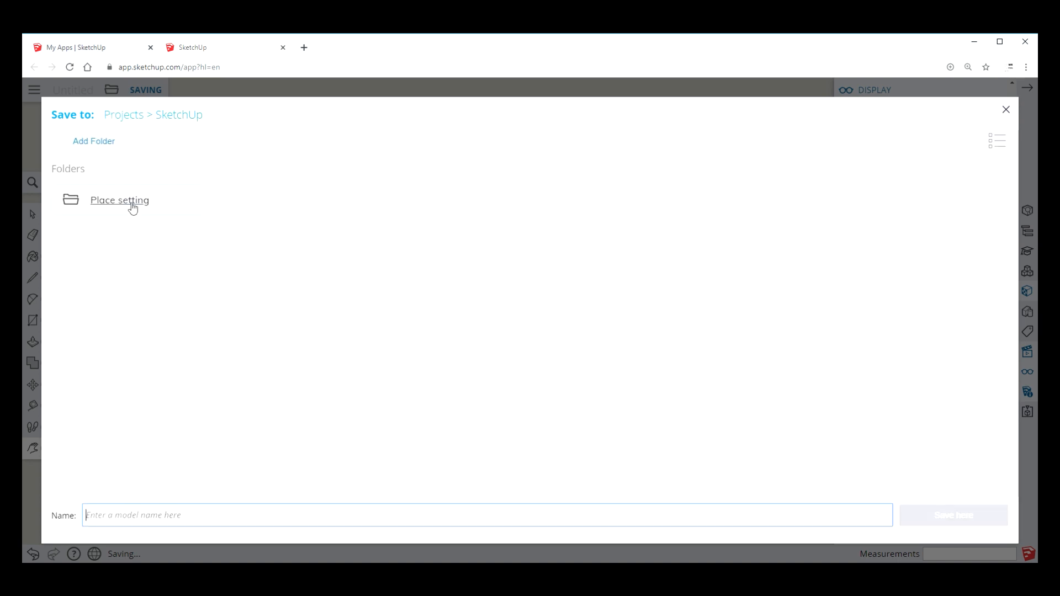
pyautogui.click(143, 200)
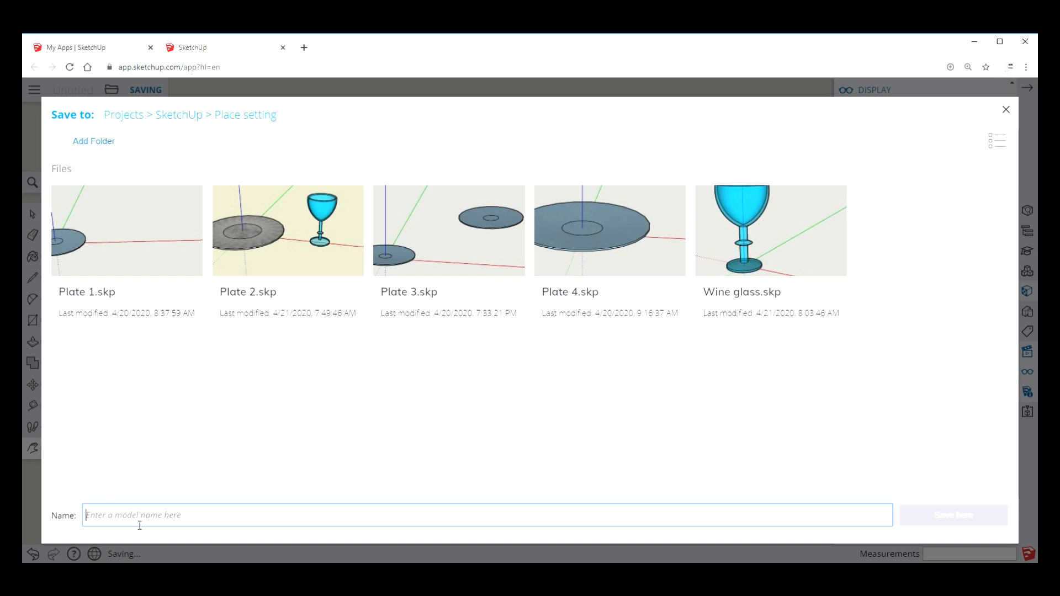
pyautogui.write('Pla')
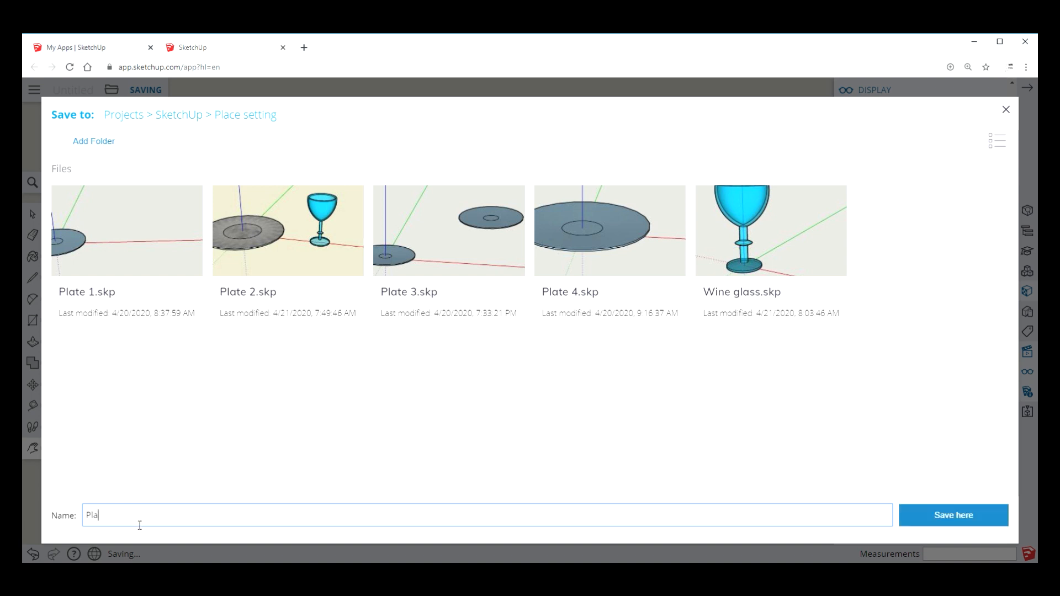
pyautogui.write('ce mat')
pyautogui.click(954, 525)
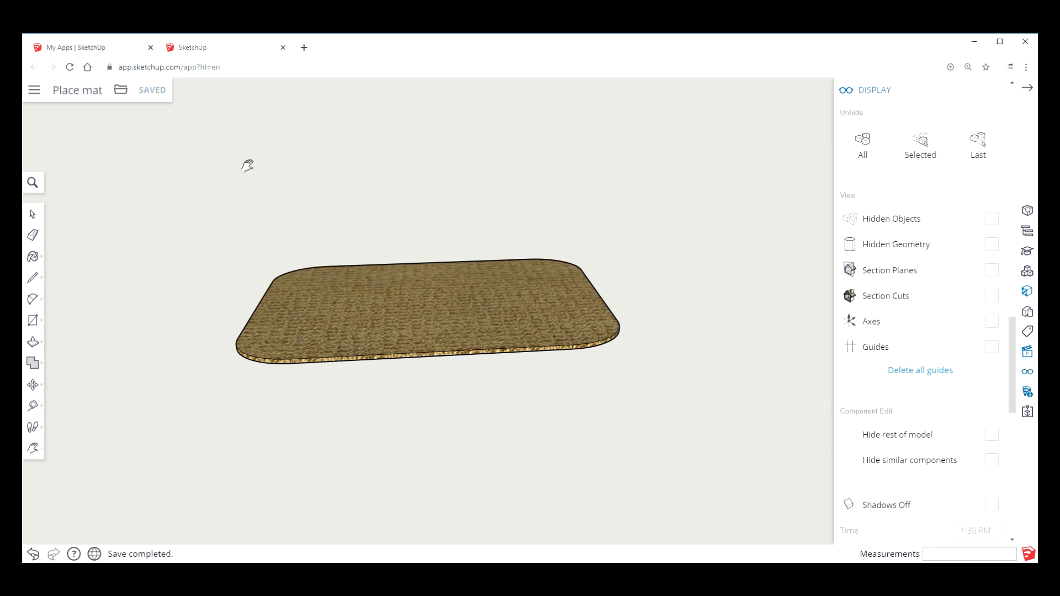
# - Export the current view of the mat as a PNG image, keeping the default size and background
pyautogui.click(121, 92)
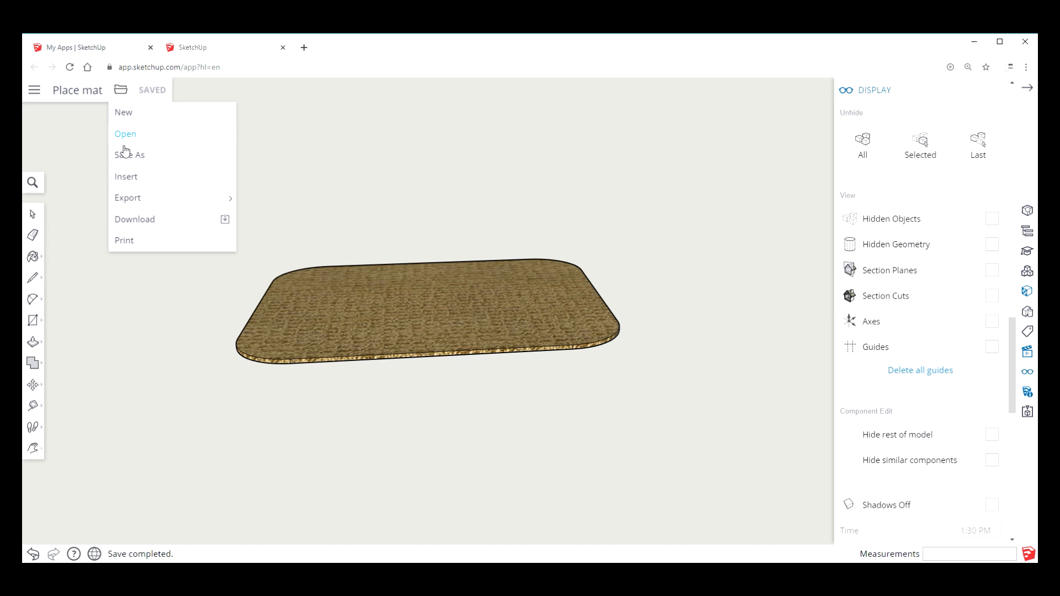
pyautogui.moveTo(128, 198)
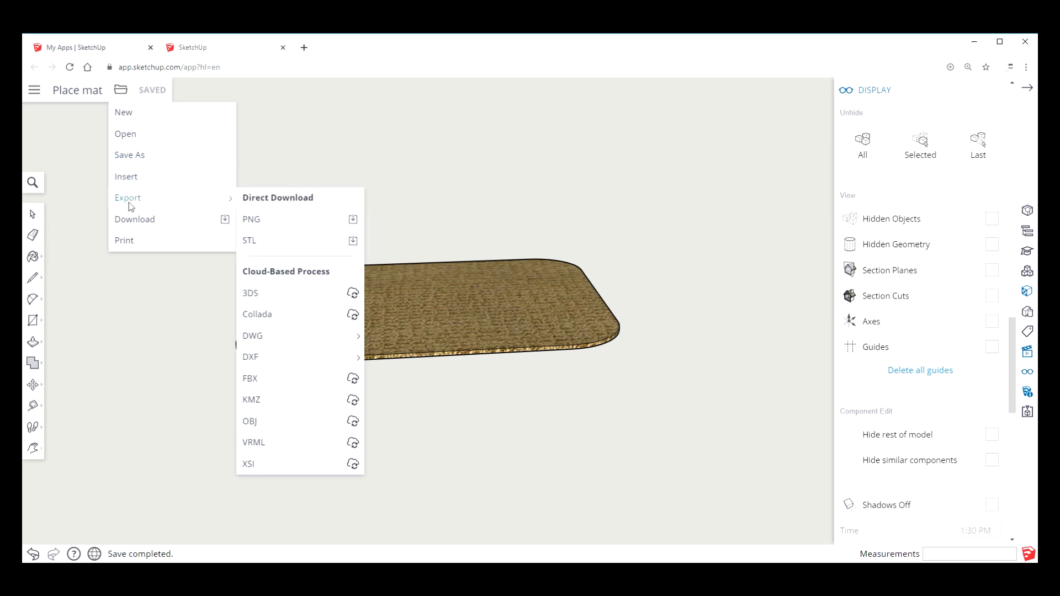
pyautogui.click(259, 225)
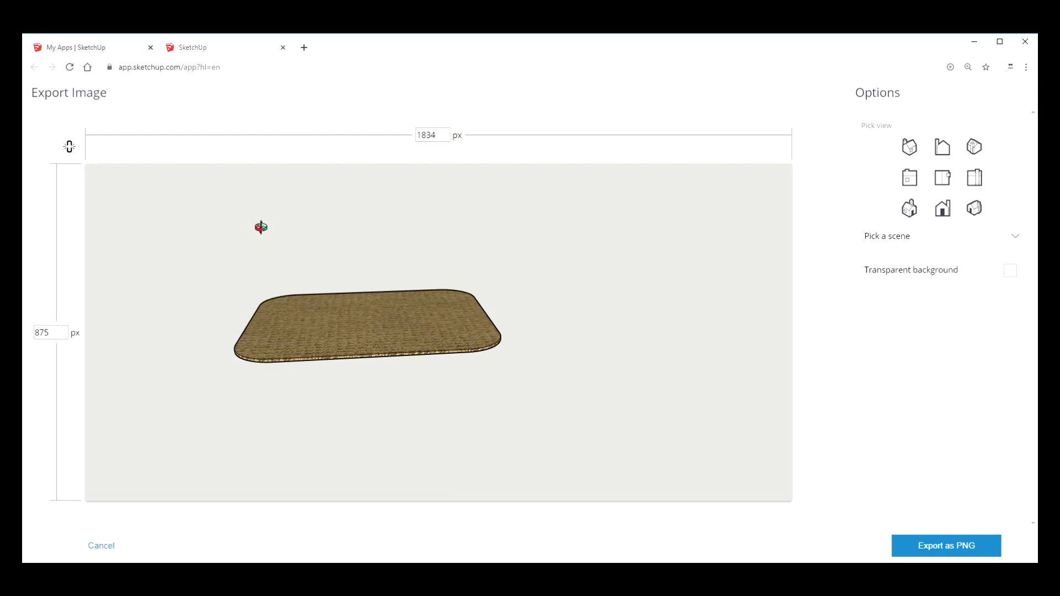
pyautogui.click(943, 547)
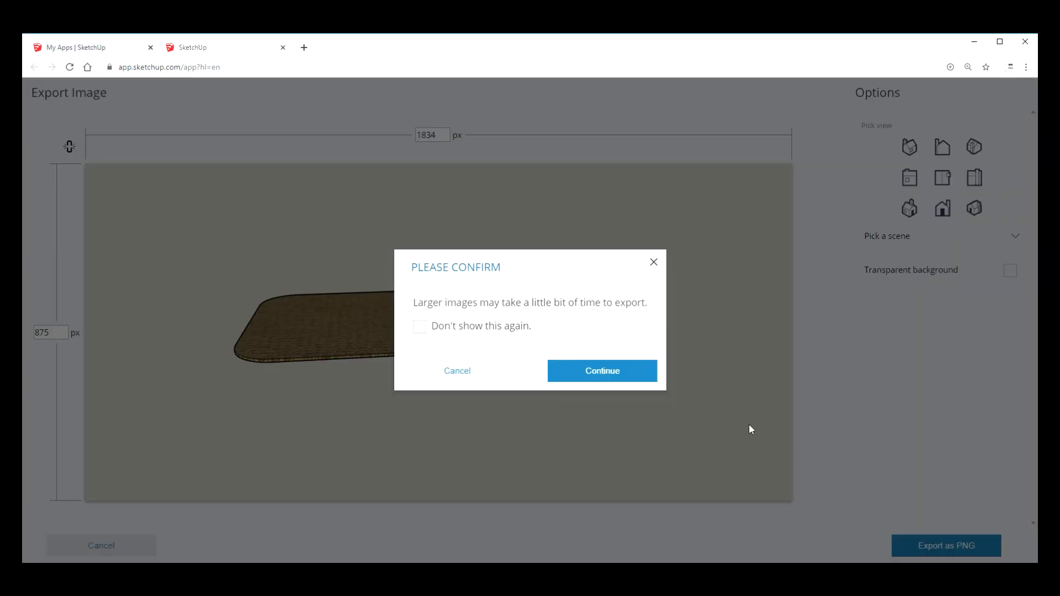
pyautogui.click(604, 374)
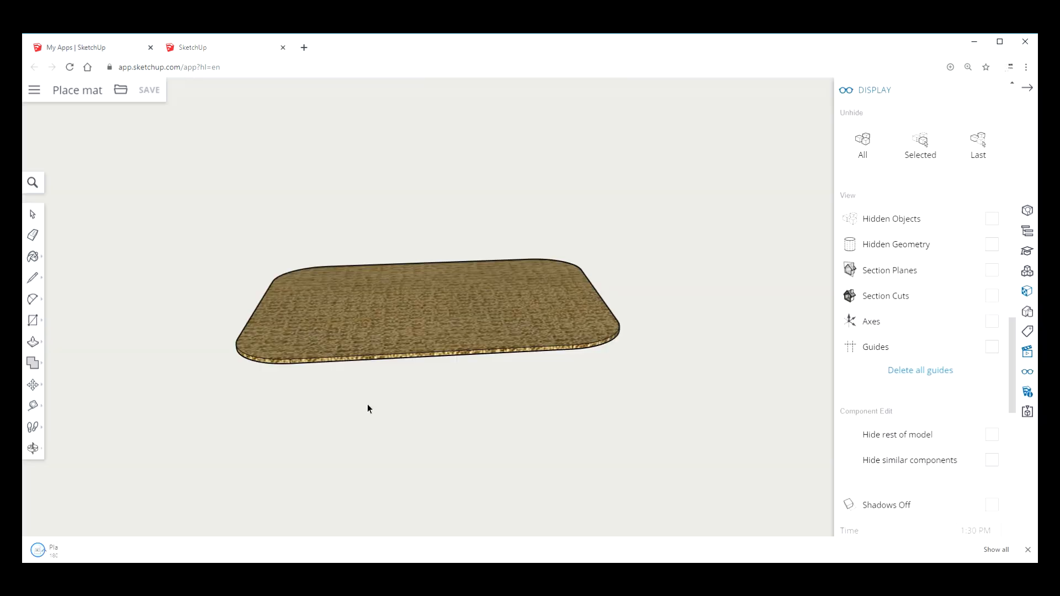